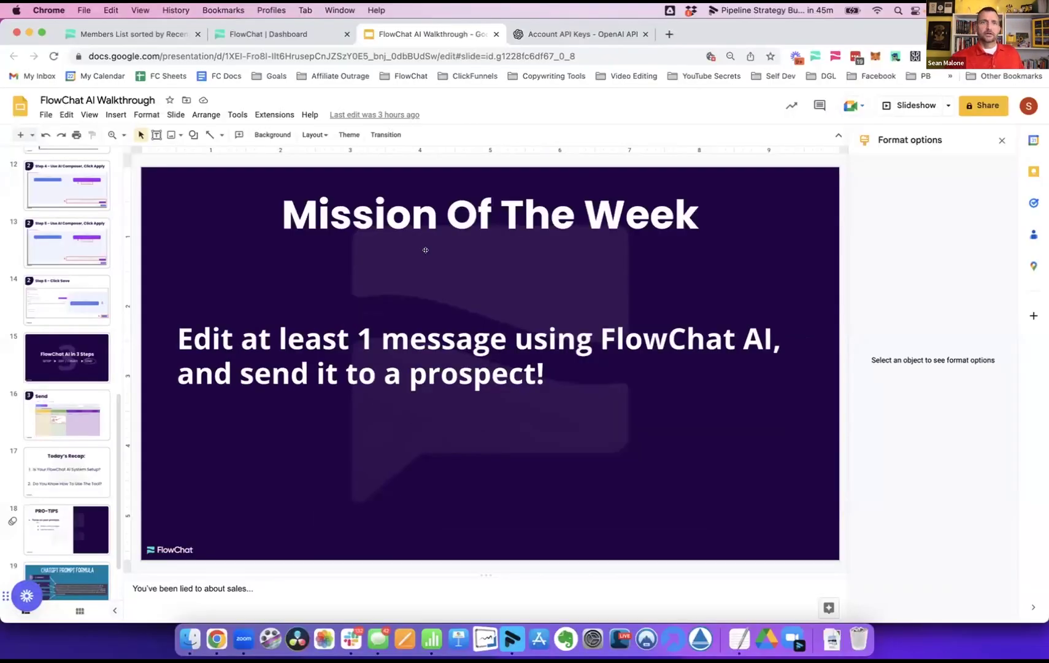
# - Switch from the 'Mission Of The Week' slide to the FlowChat dashboard
pyautogui.click(255, 30)
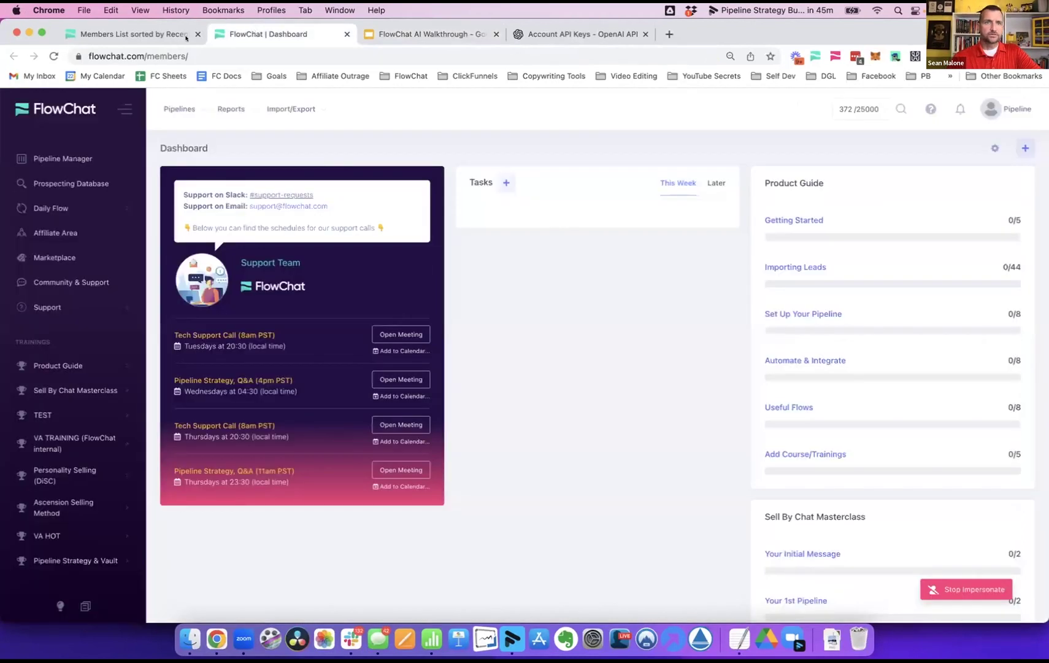
# - Select the FlowChat AI Test Flow pipeline and scroll across its stage columns
pyautogui.click(184, 109)
pyautogui.click(215, 190)
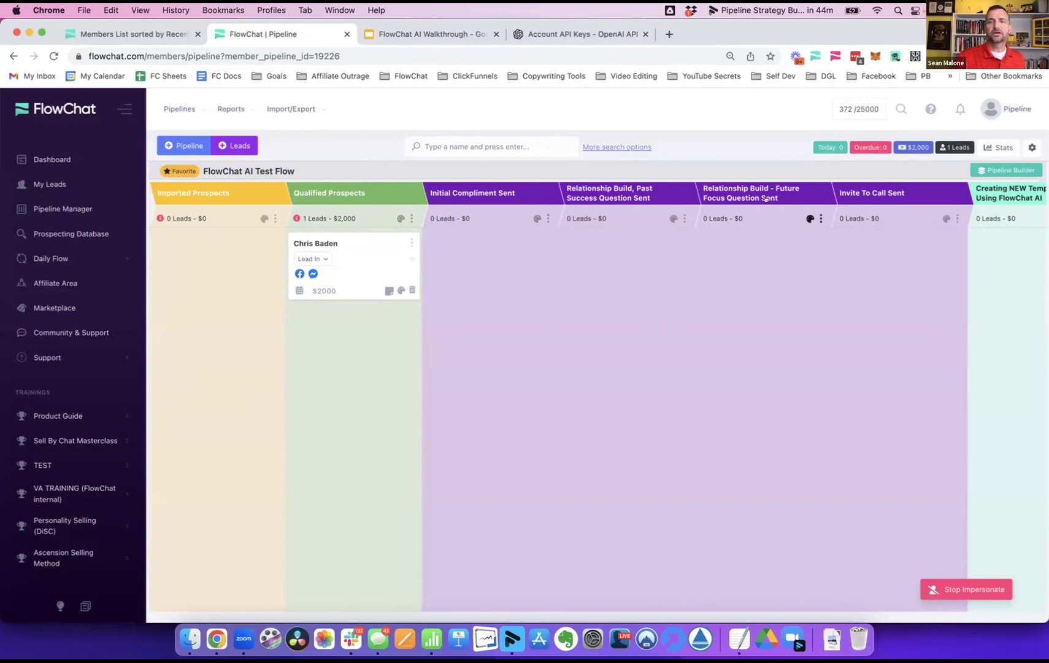
pyautogui.scroll(5, 568, 241)
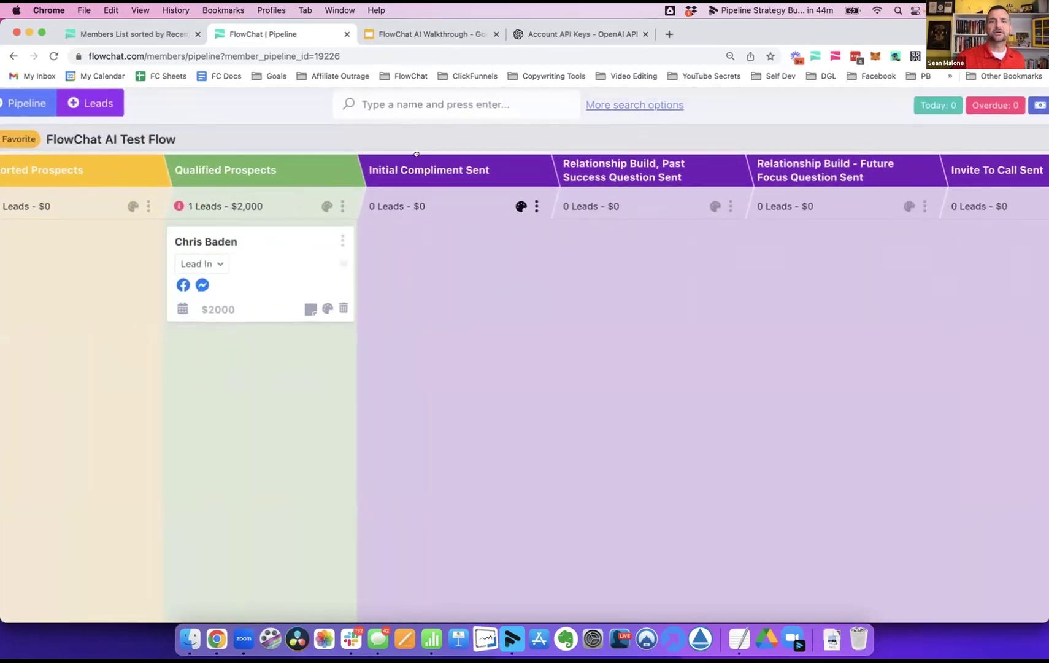
pyautogui.hscroll(2, 436, 212)
pyautogui.hscroll(-2, 368, 205)
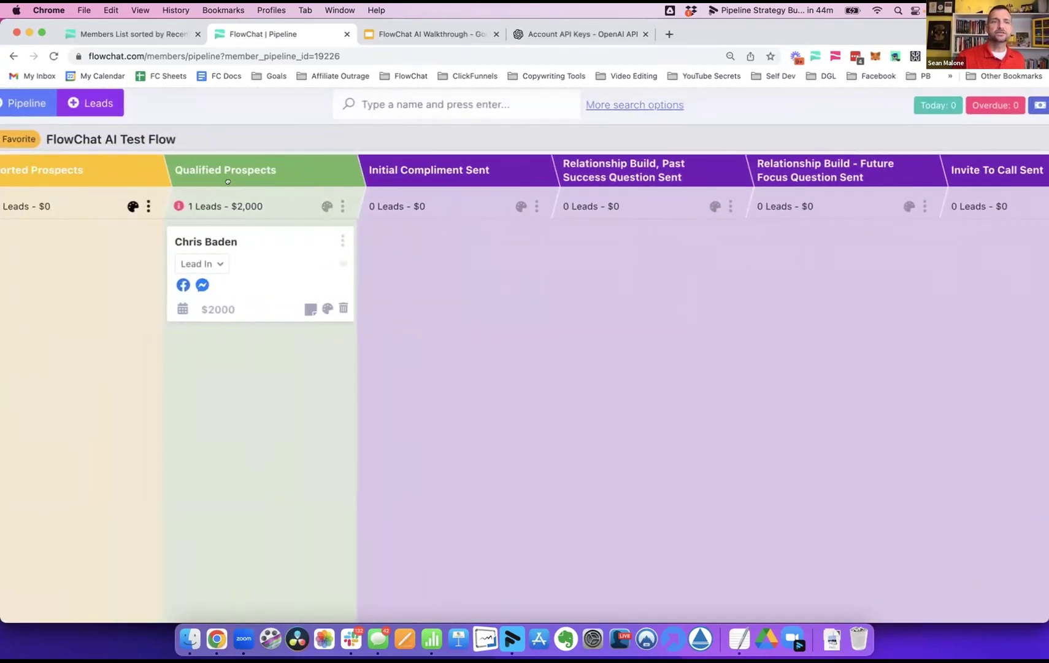
pyautogui.hscroll(4, 218, 172)
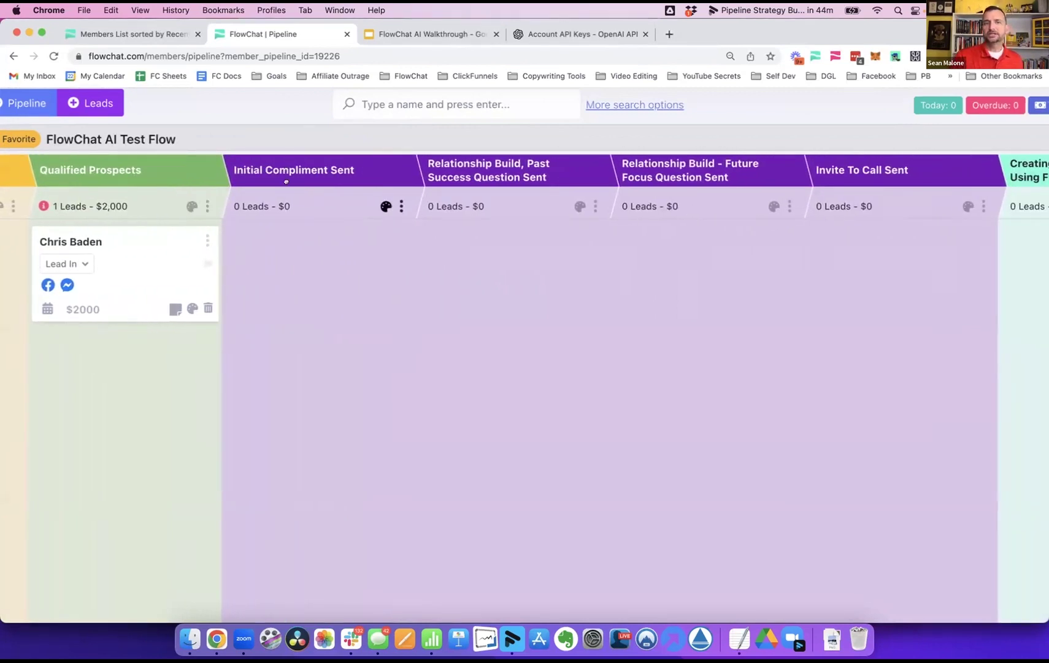
pyautogui.hscroll(2, 517, 283)
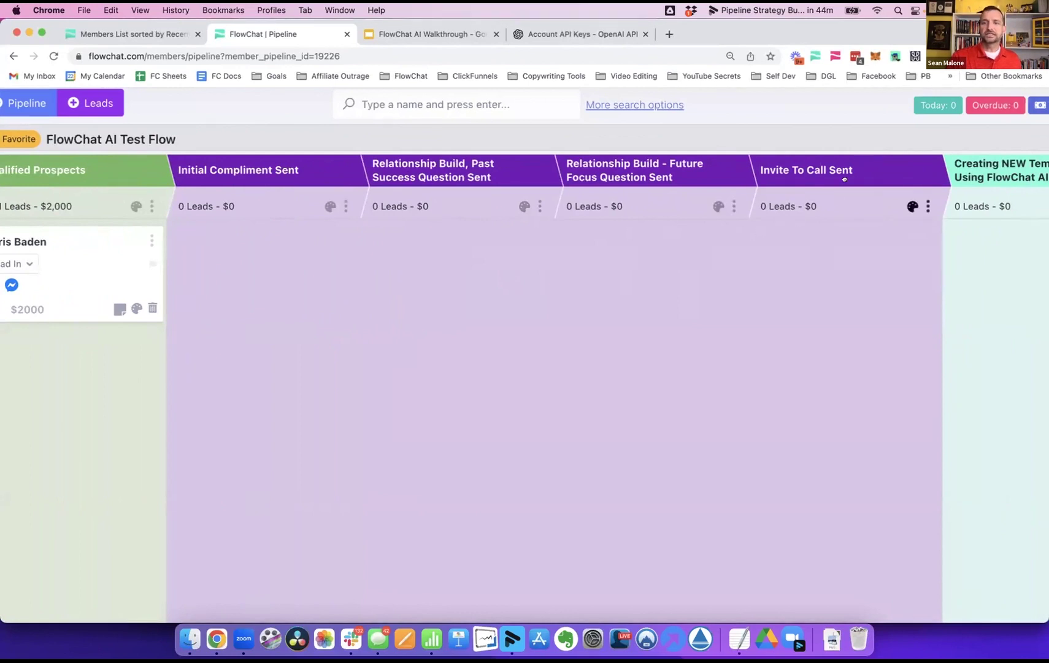
pyautogui.hscroll(6, 844, 179)
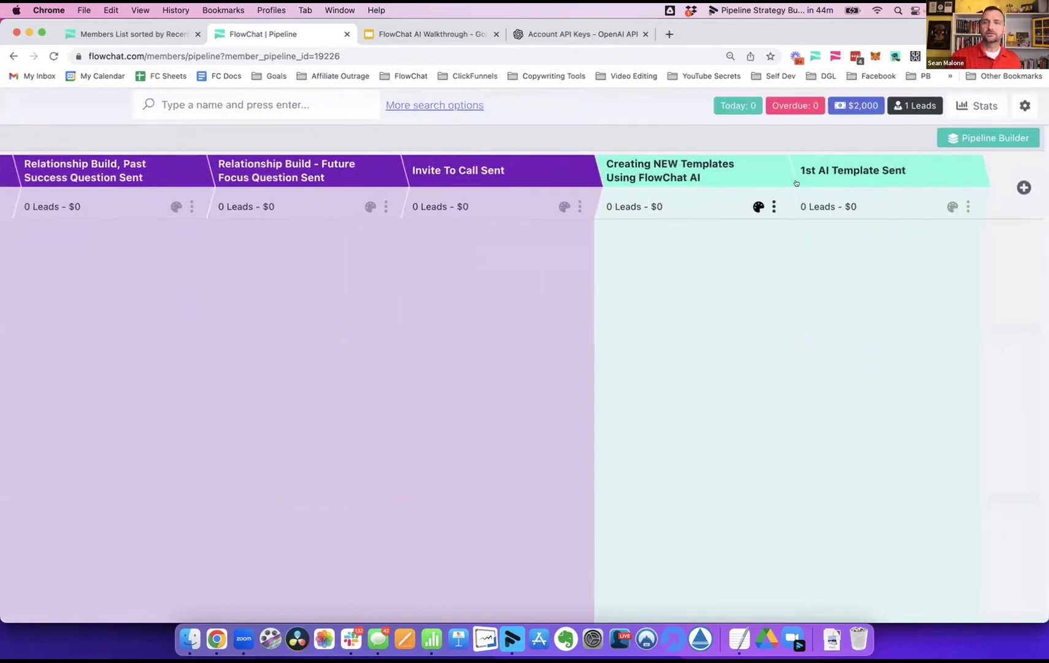
pyautogui.hscroll(-6, 527, 264)
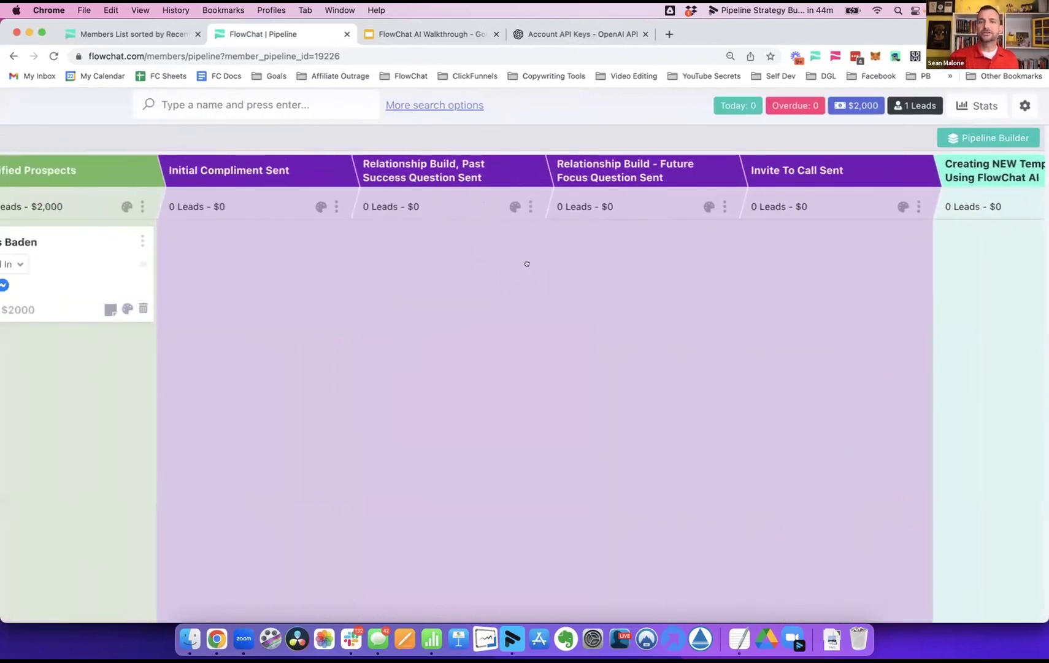
pyautogui.hscroll(-5, 527, 263)
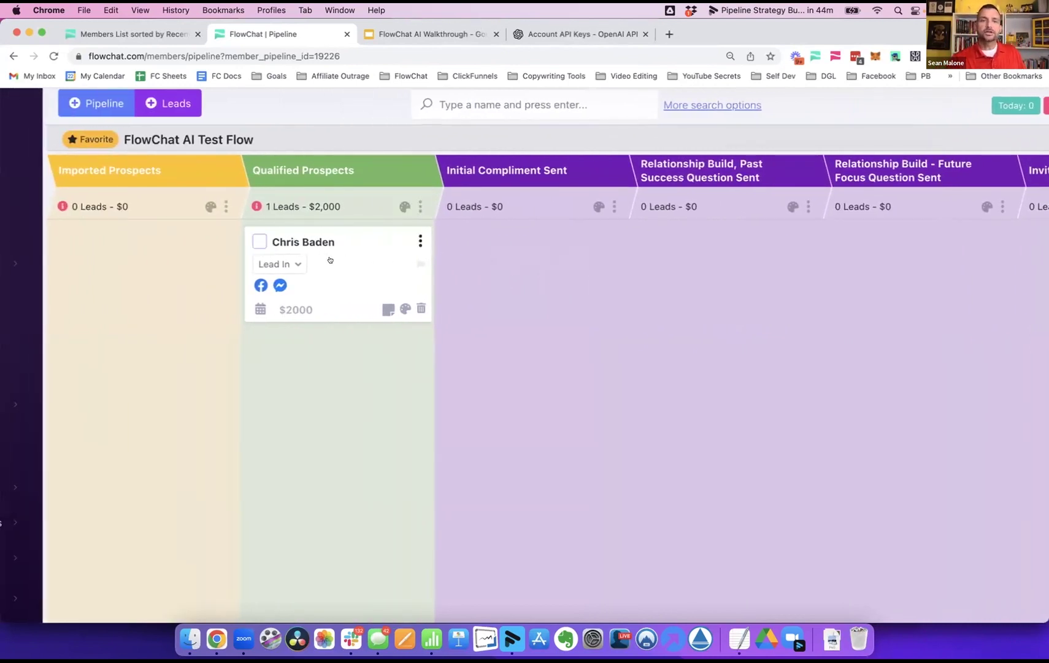
pyautogui.moveTo(328, 260); pyautogui.dragTo(351, 252)
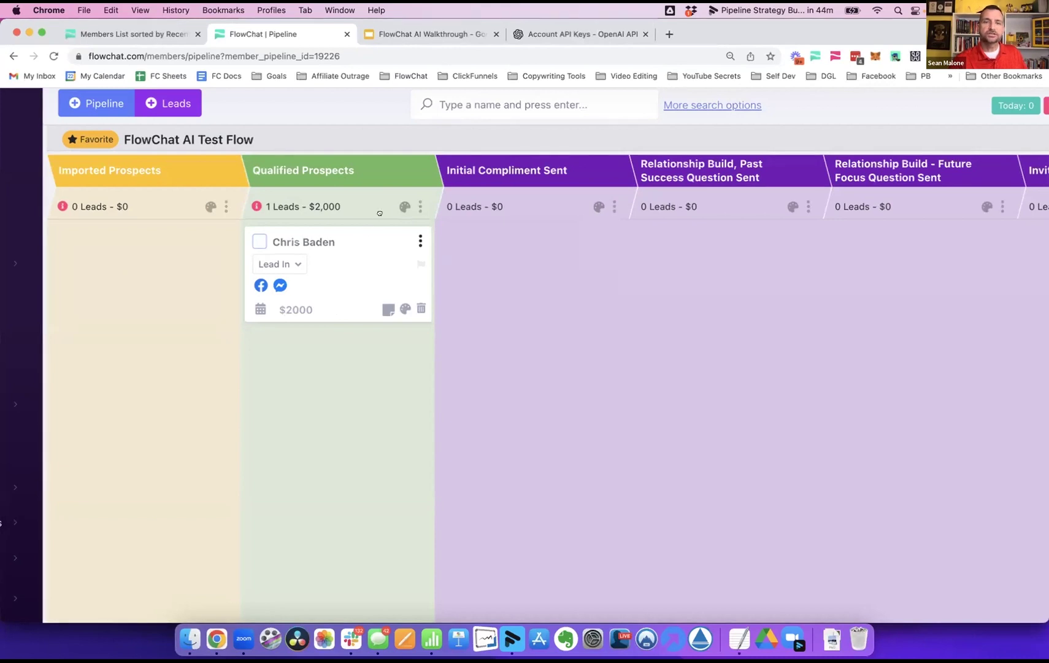
# - View Qualified Prospects' assigned templates and edit 'FlowChat AI - Initial Compliment'
pyautogui.click(420, 206)
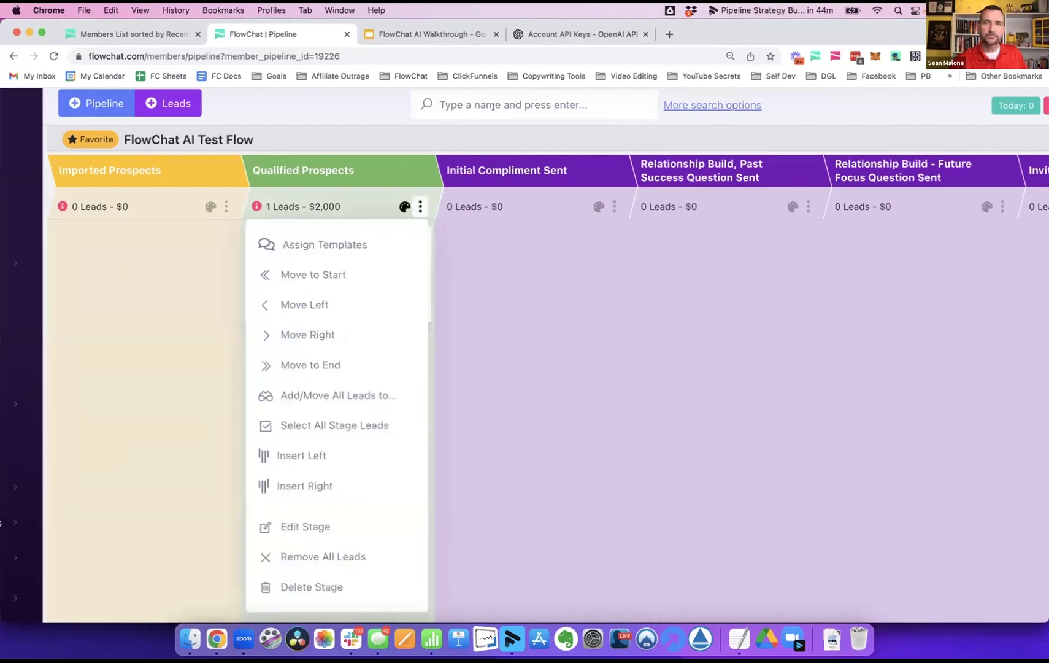
pyautogui.click(415, 202)
pyautogui.click(417, 202)
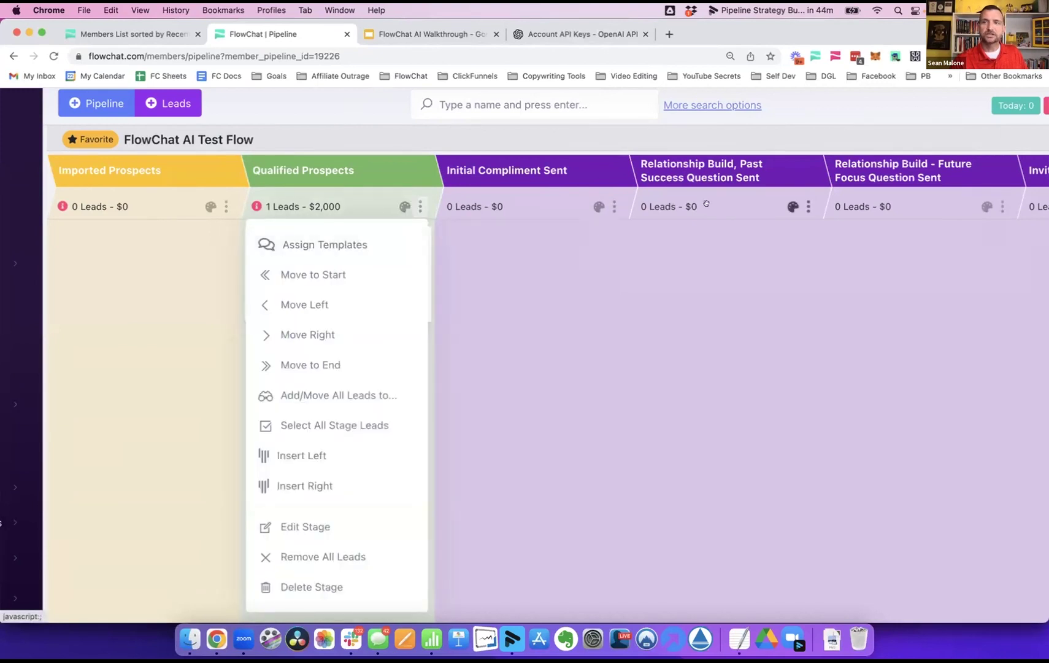
pyautogui.hscroll(5, 739, 206)
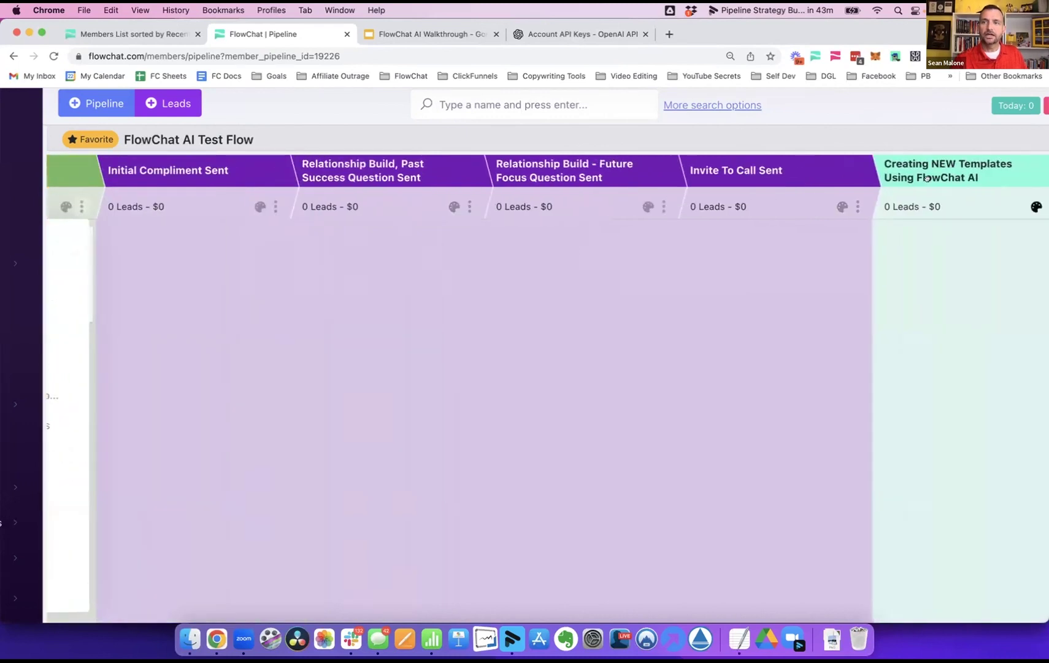
pyautogui.press('super+minus')
pyautogui.press('super+minus')
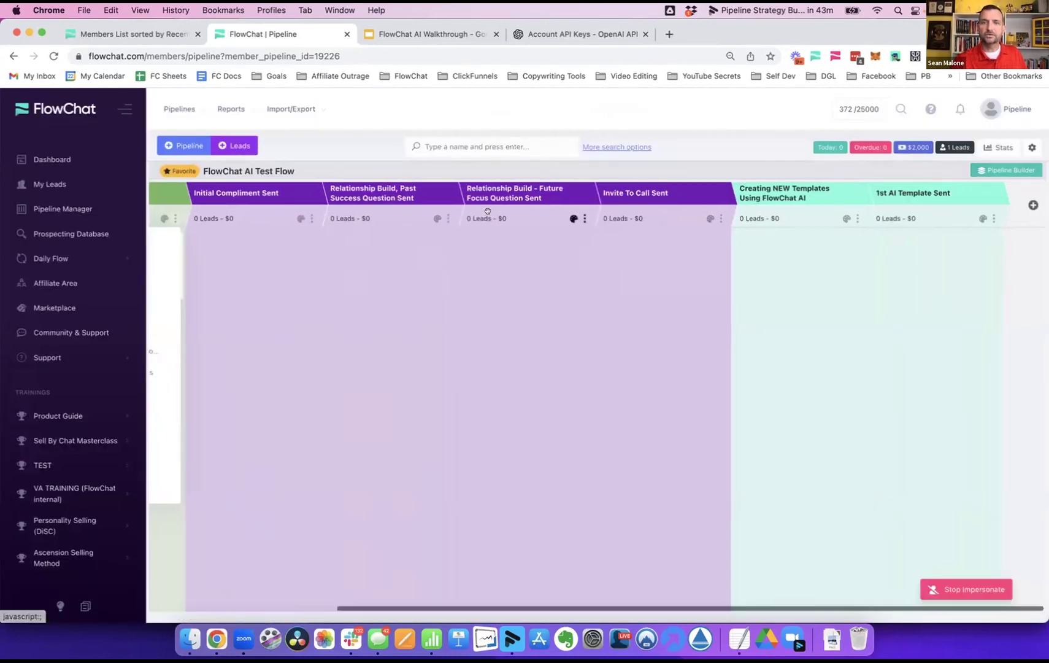
pyautogui.hscroll(-4, 478, 215)
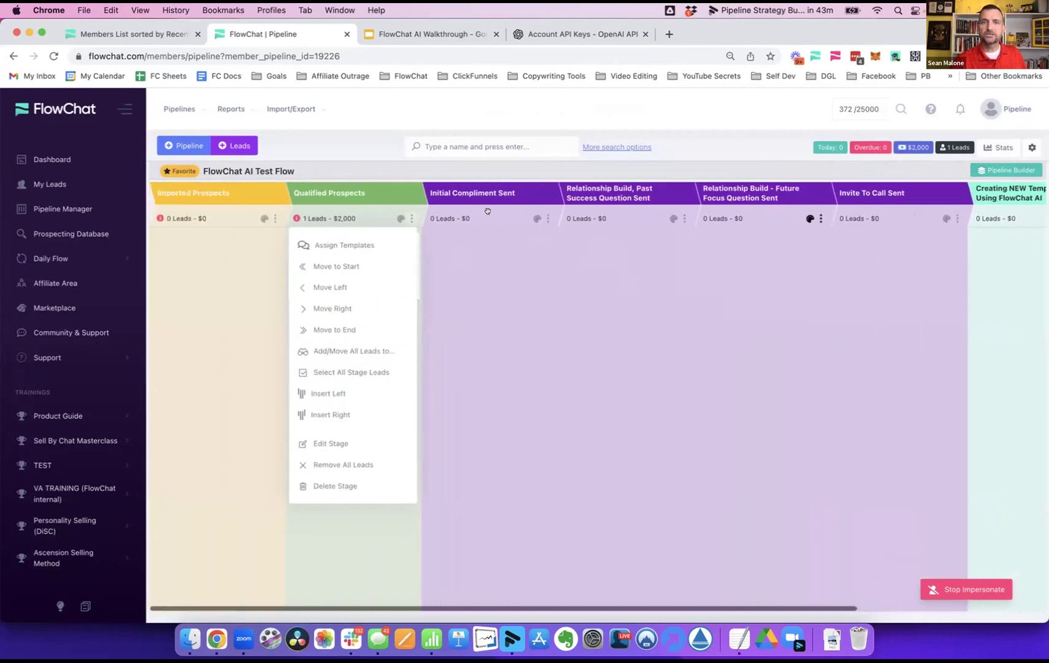
pyautogui.click(343, 245)
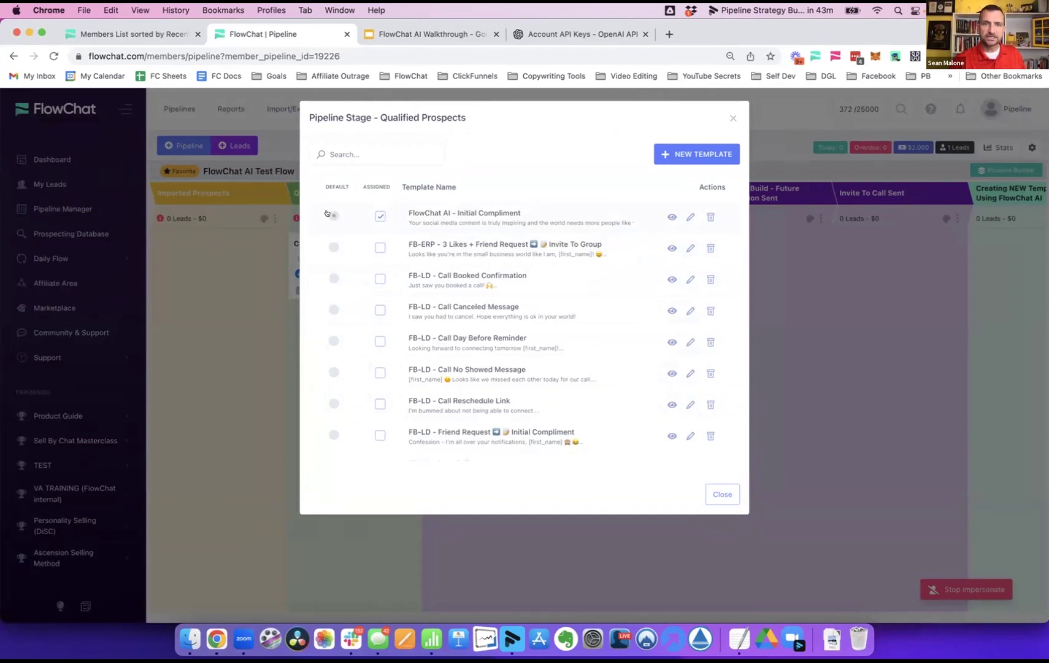
pyautogui.scroll(5, 511, 206)
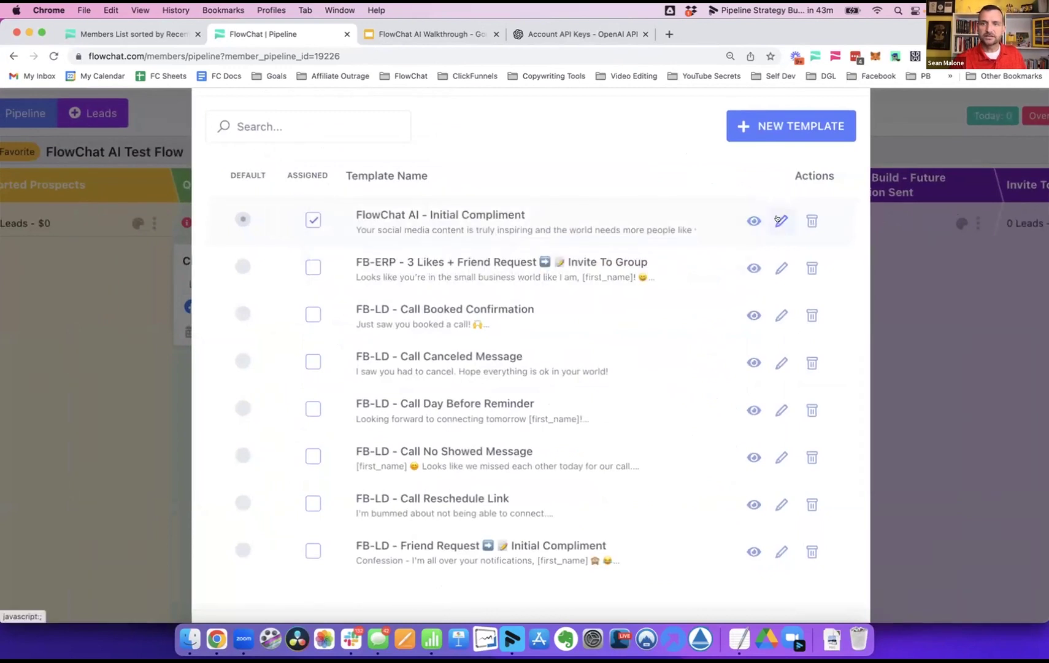
pyautogui.click(780, 220)
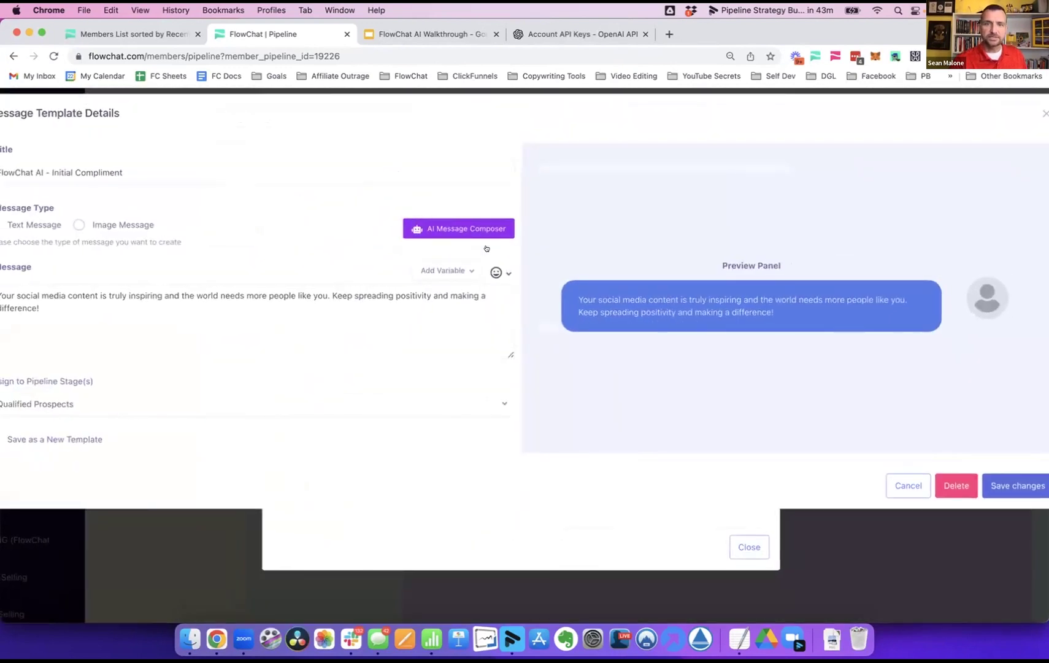
# - Review the Initial Compliment message and title, then launch the AI Message Composer
pyautogui.click(468, 218)
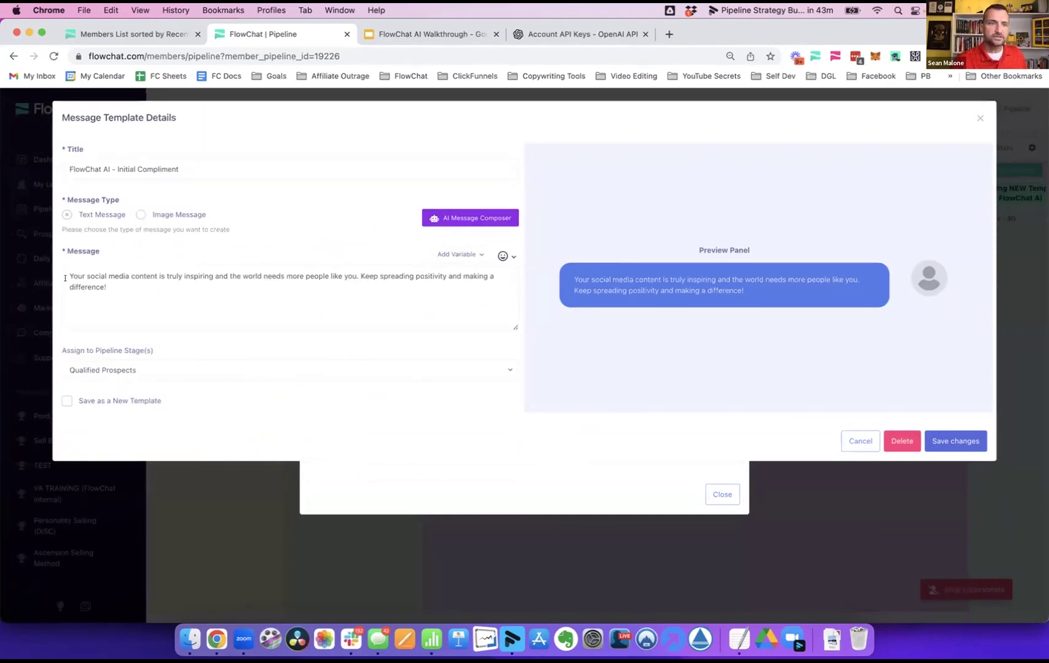
pyautogui.moveTo(65, 270); pyautogui.dragTo(143, 288)
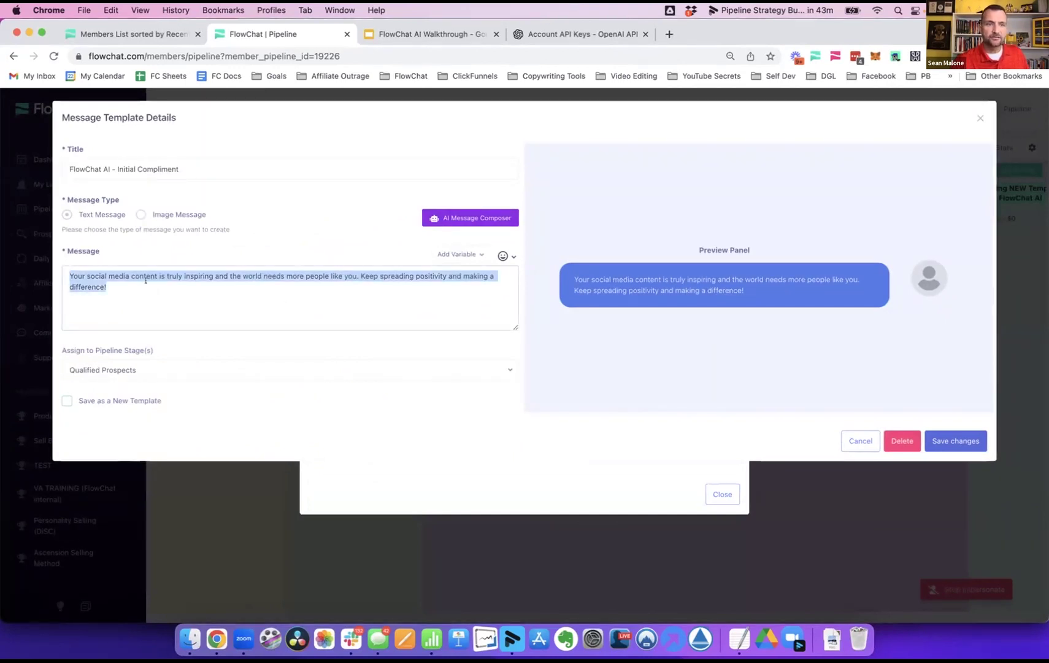
pyautogui.click(182, 287)
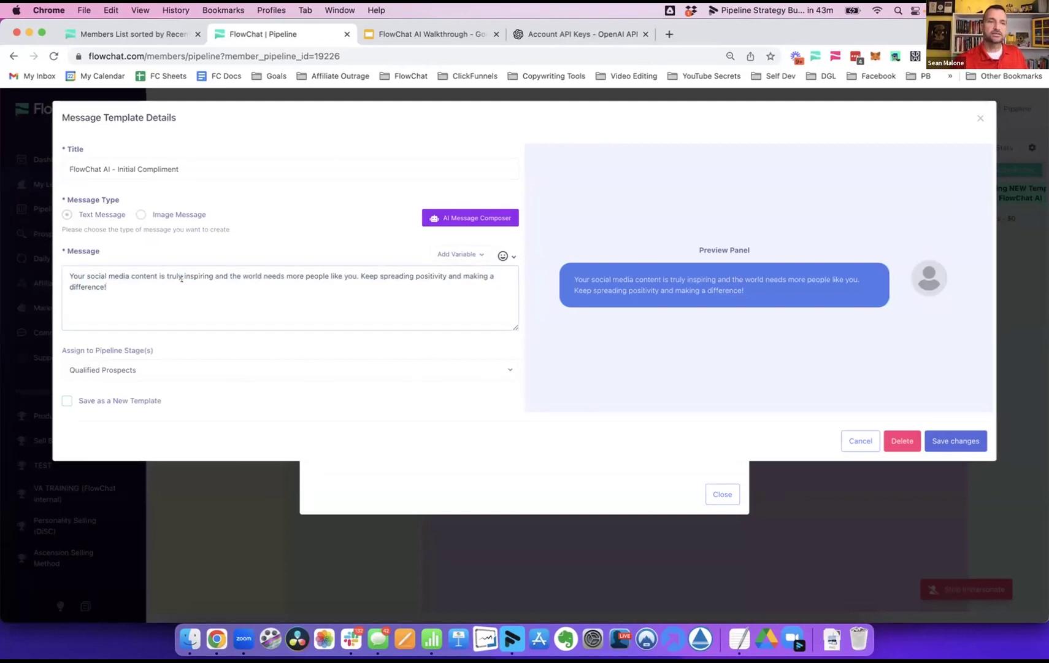
pyautogui.moveTo(127, 167); pyautogui.dragTo(175, 167)
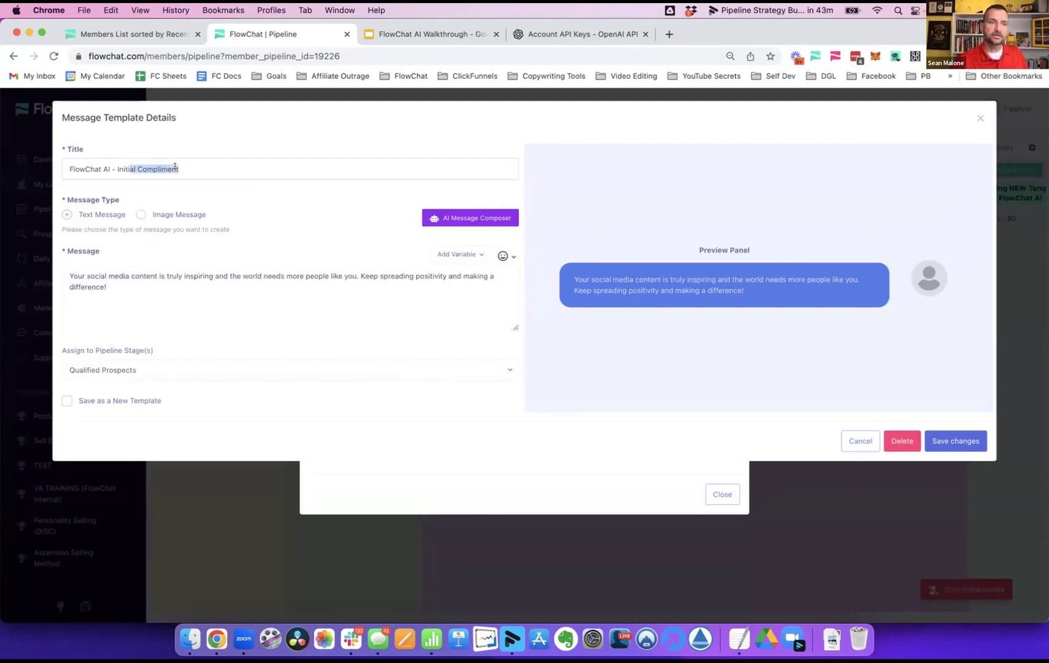
pyautogui.click(235, 201)
pyautogui.click(469, 212)
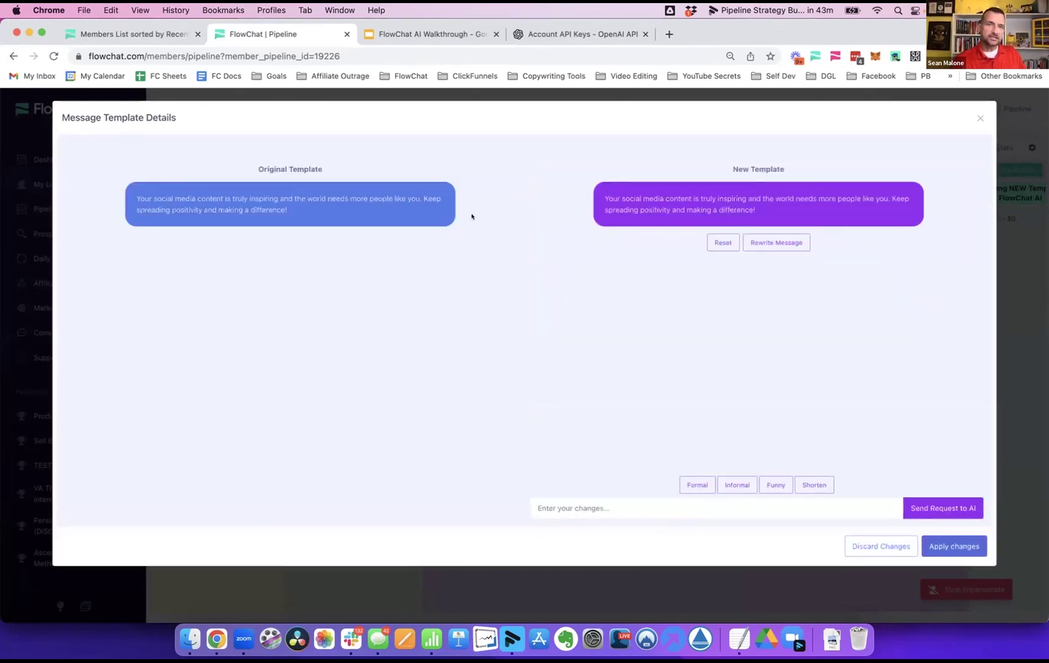
# - Have the AI rewrite the new template's Initial Compliment message
pyautogui.tripleClick(181, 191)
pyautogui.click(633, 195)
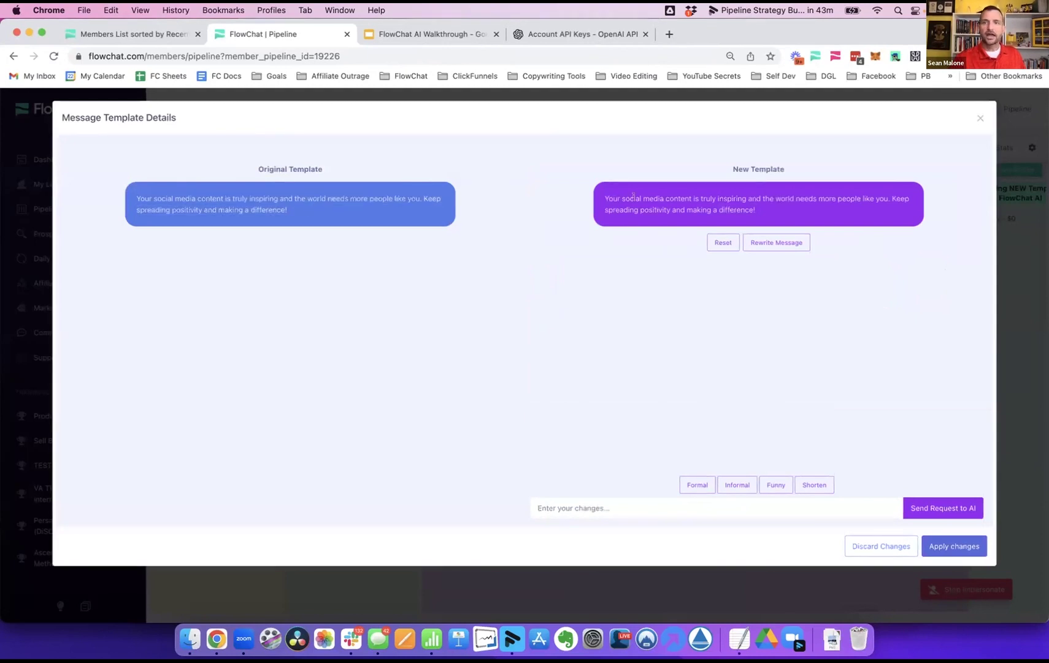
pyautogui.moveTo(616, 198); pyautogui.dragTo(756, 207)
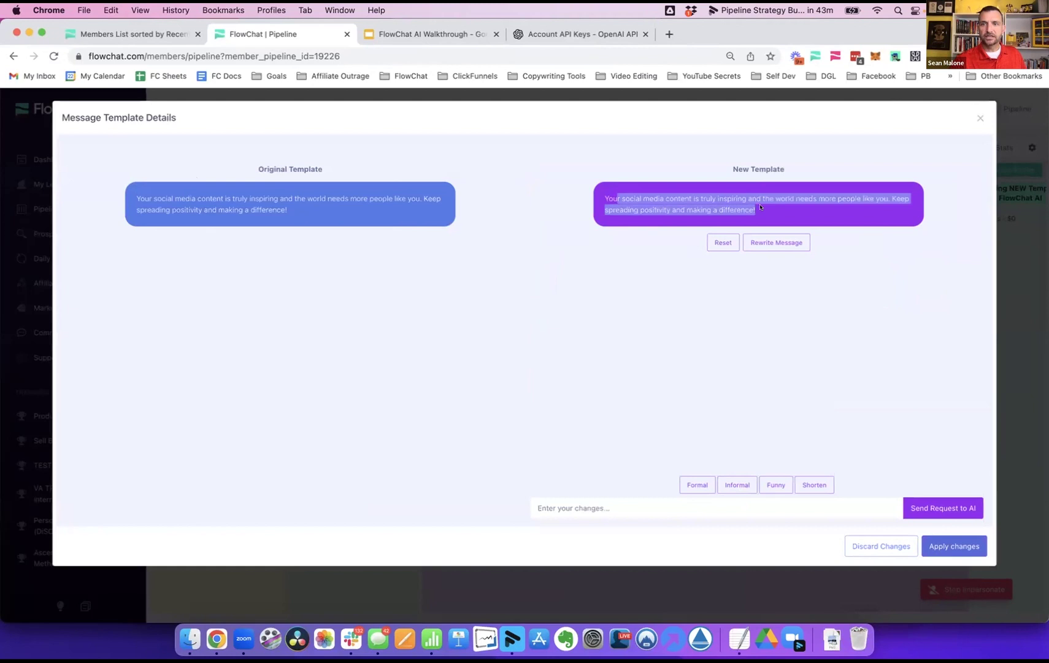
pyautogui.click(634, 271)
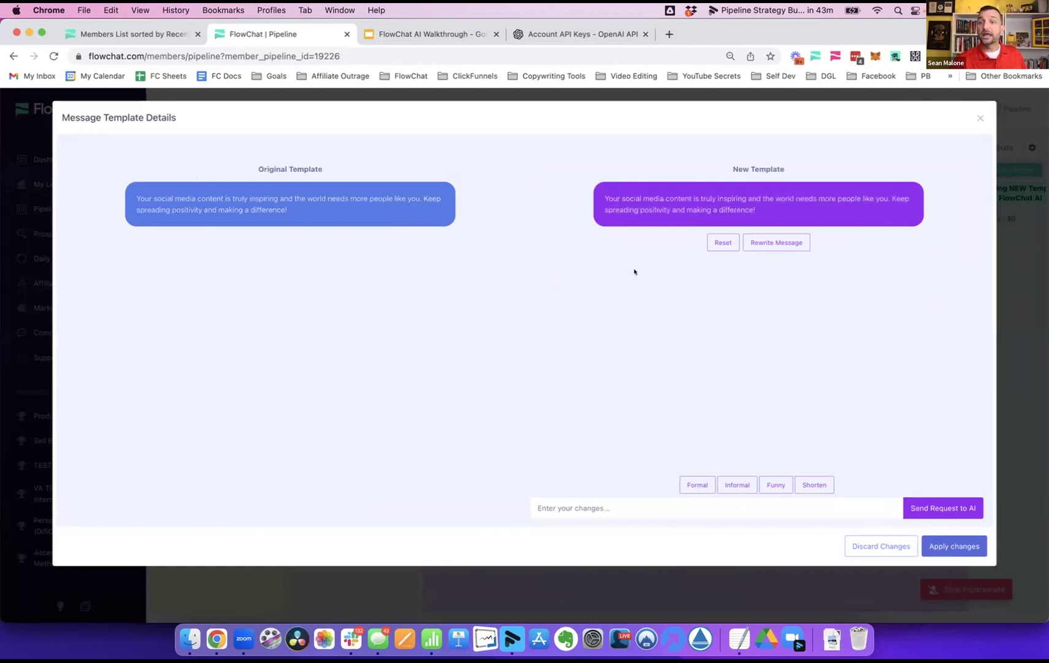
pyautogui.click(778, 241)
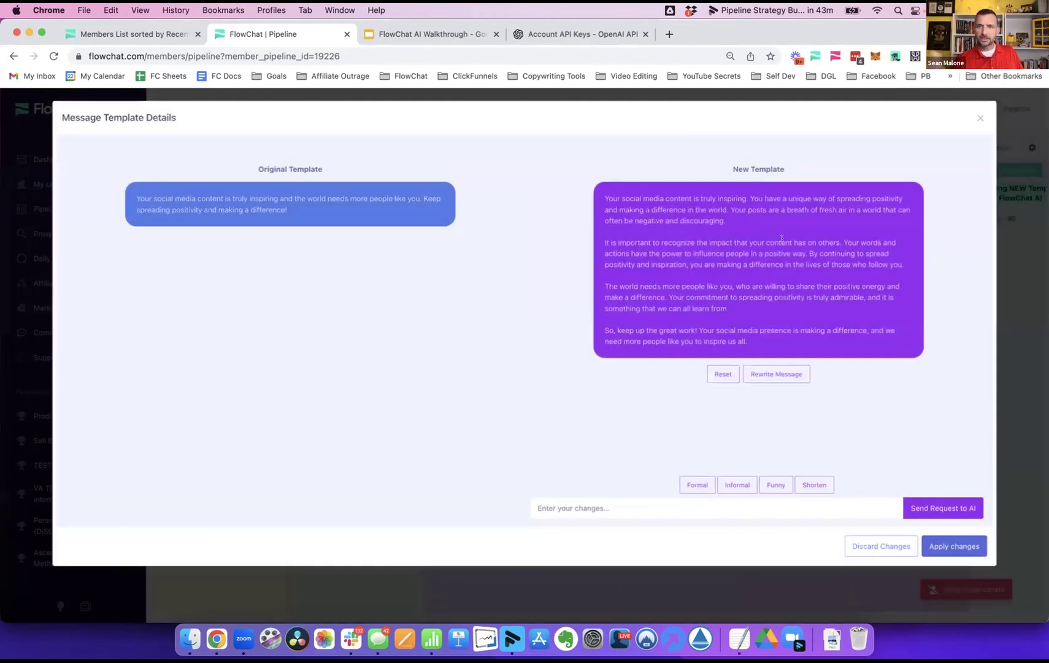
# - Regenerate the rewrite with the Funny preset for a jokey version
pyautogui.scroll(5, 640, 198)
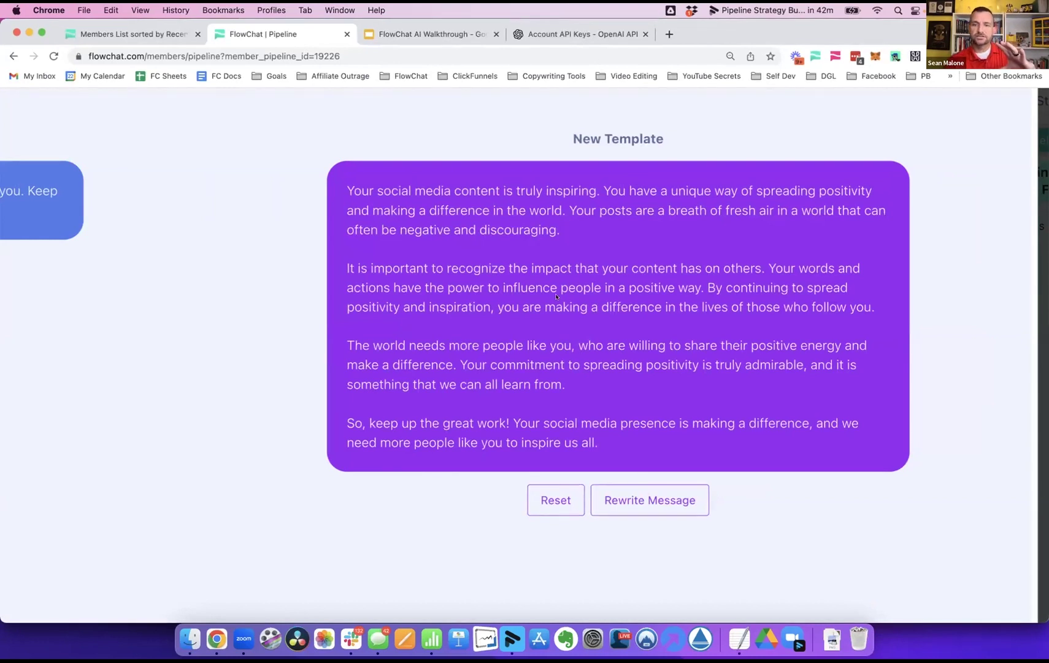
pyautogui.scroll(-2, 555, 296)
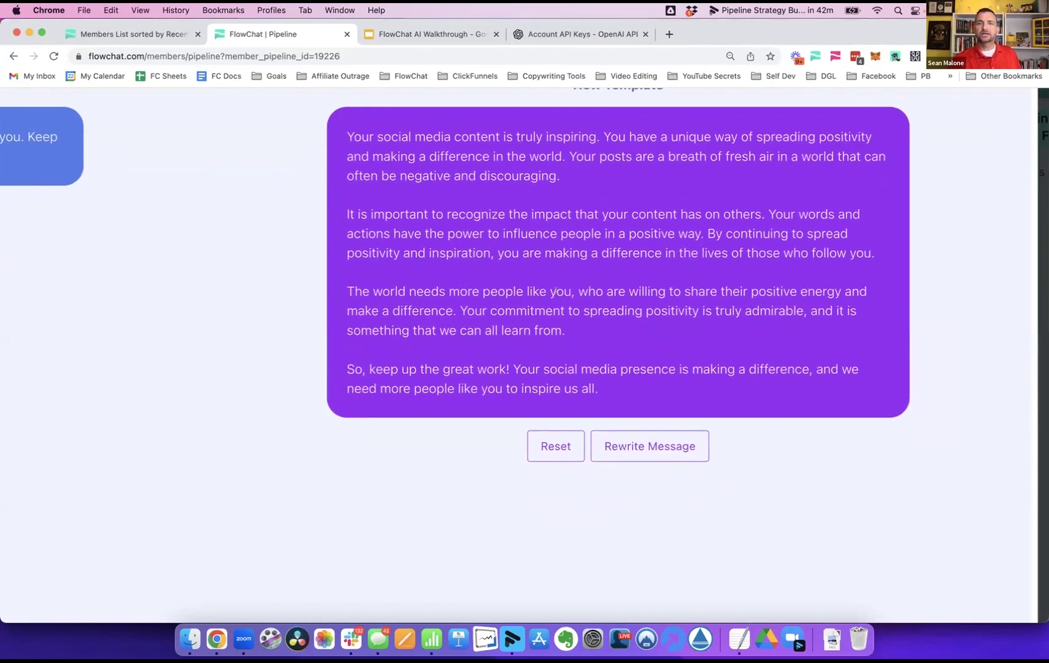
pyautogui.scroll(-5, 556, 290)
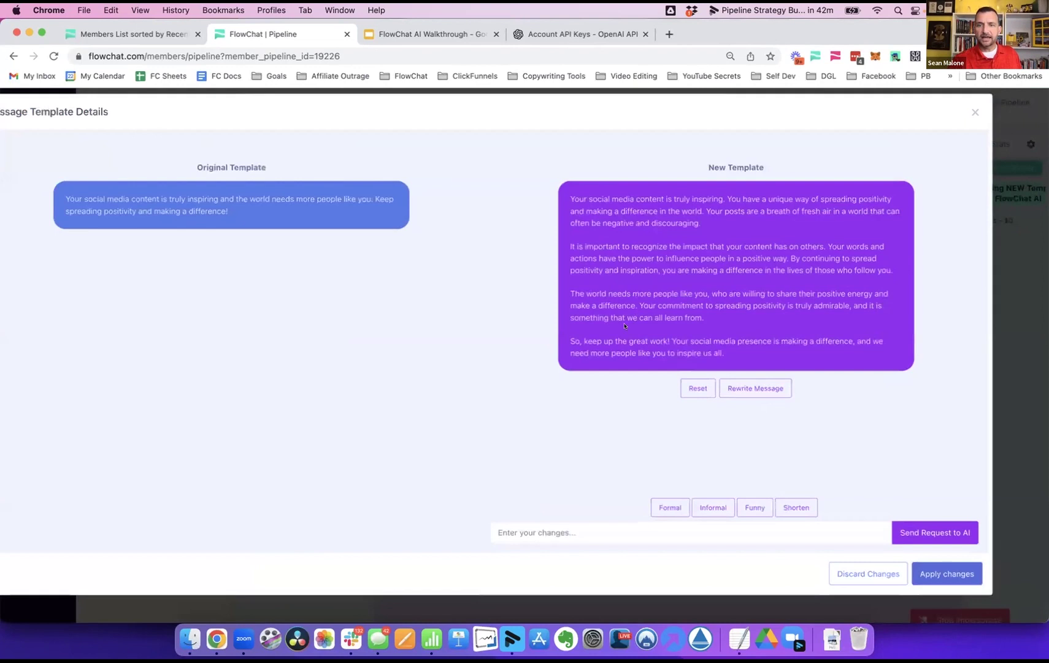
pyautogui.scroll(-1, 625, 334)
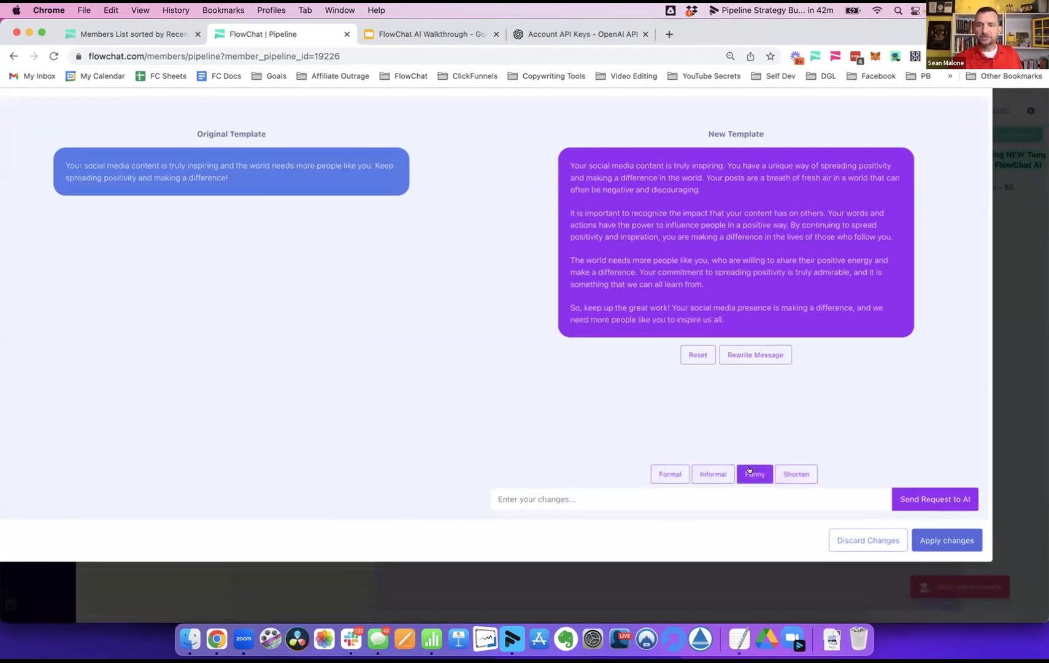
pyautogui.click(670, 474)
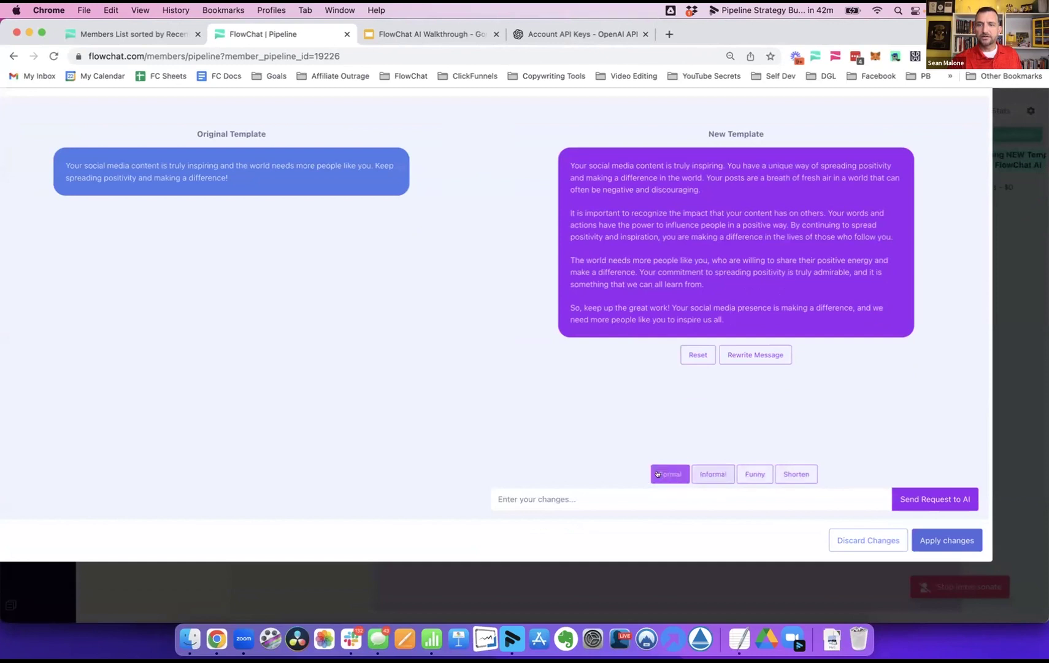
pyautogui.click(769, 477)
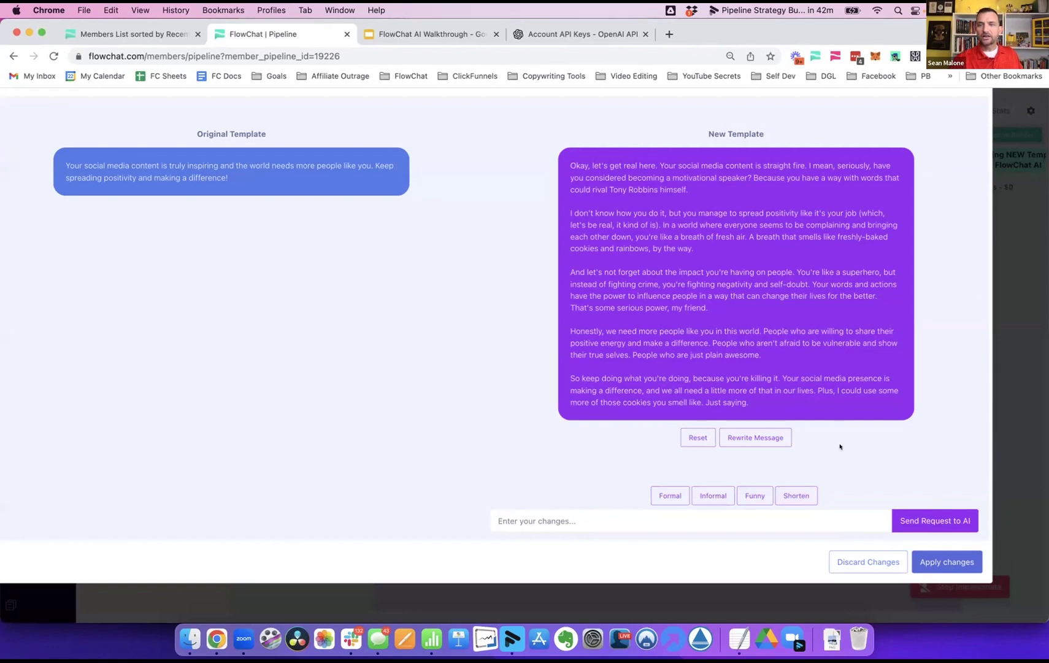
# - Apply the funny rewrite to the template and enlarge the message box to show it
pyautogui.click(955, 561)
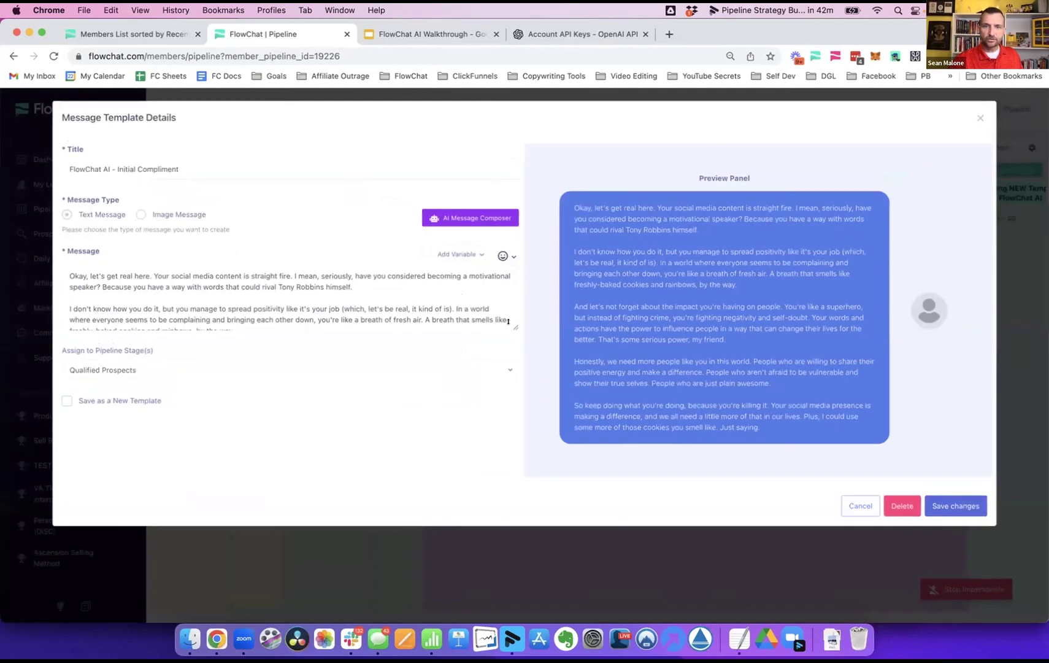
pyautogui.moveTo(508, 321); pyautogui.dragTo(464, 475)
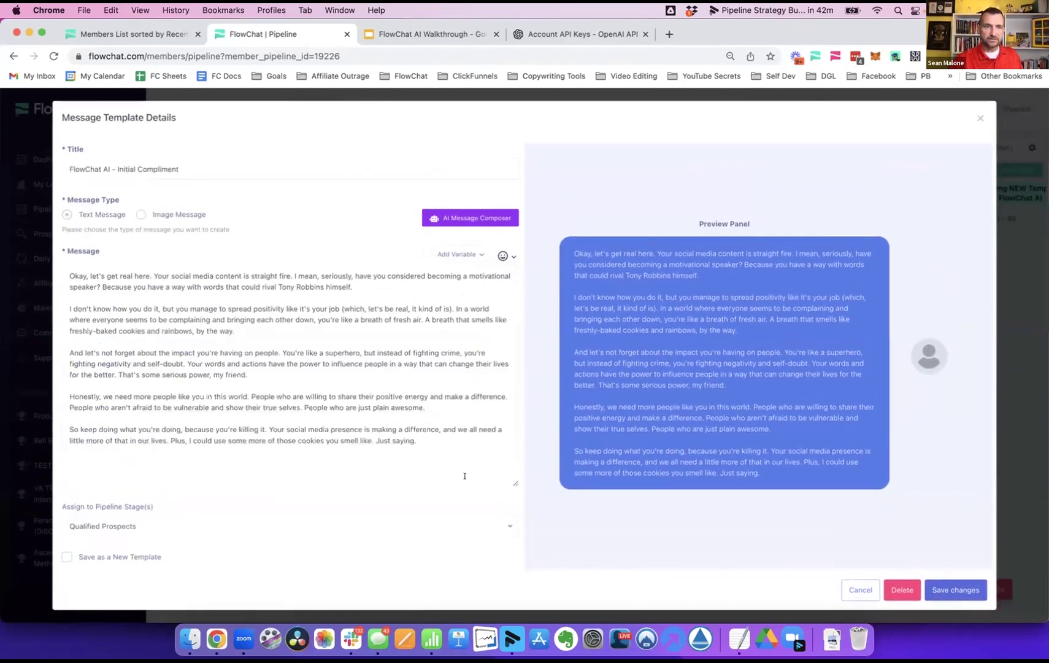
pyautogui.moveTo(172, 287); pyautogui.dragTo(194, 388)
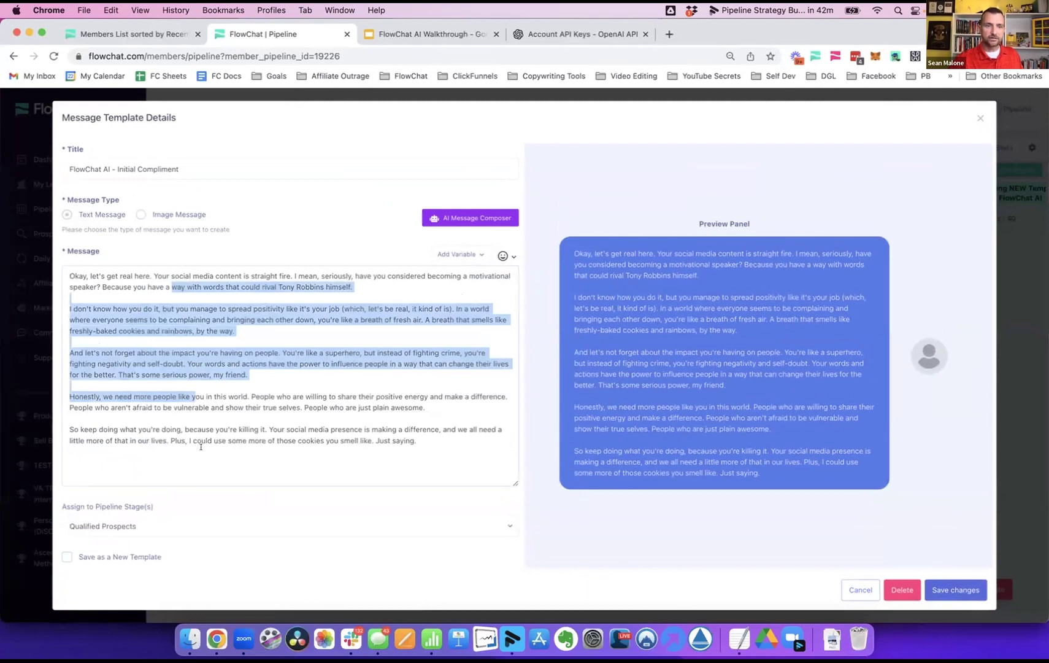
pyautogui.scroll(-1, 200, 446)
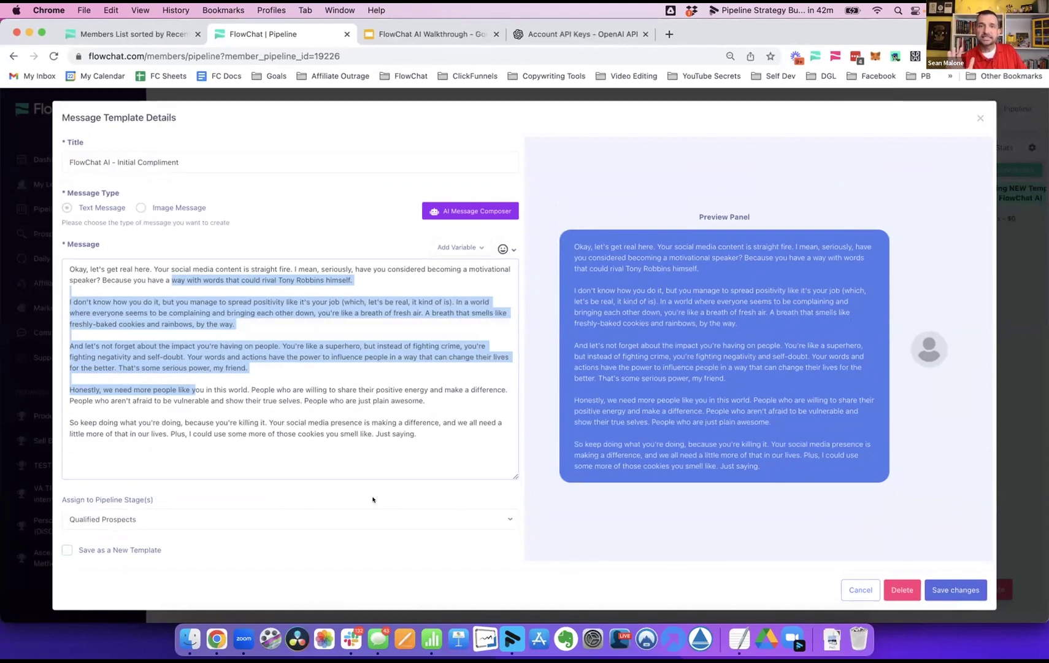
# - Save it as a new template titled 'FlowChat AI - Initial Compliment v2.0' and close the list
pyautogui.click(61, 551)
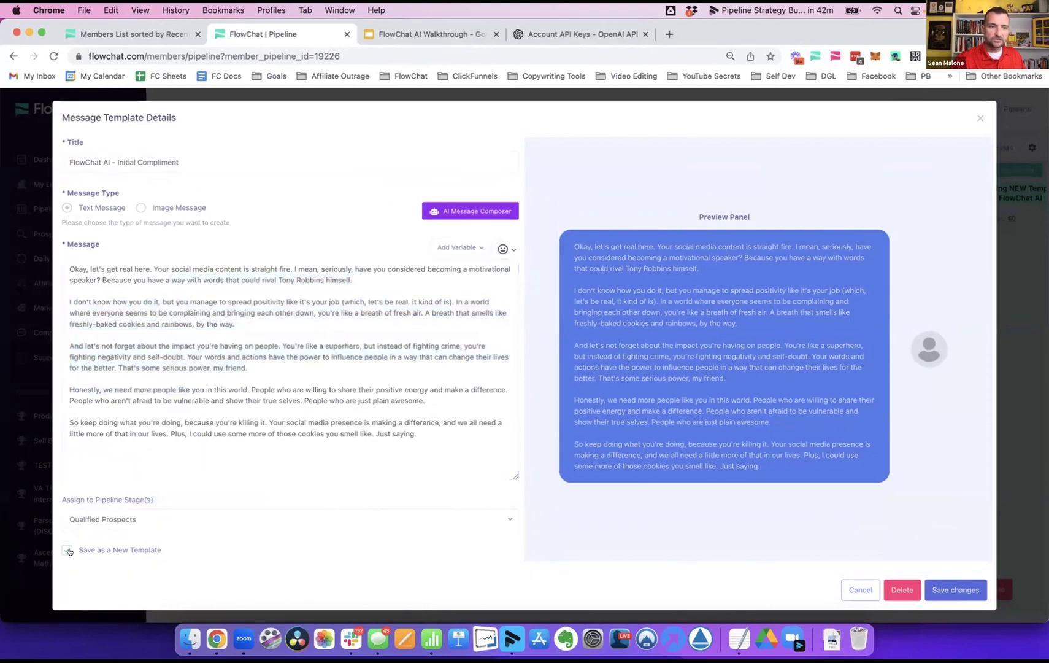
pyautogui.click(65, 549)
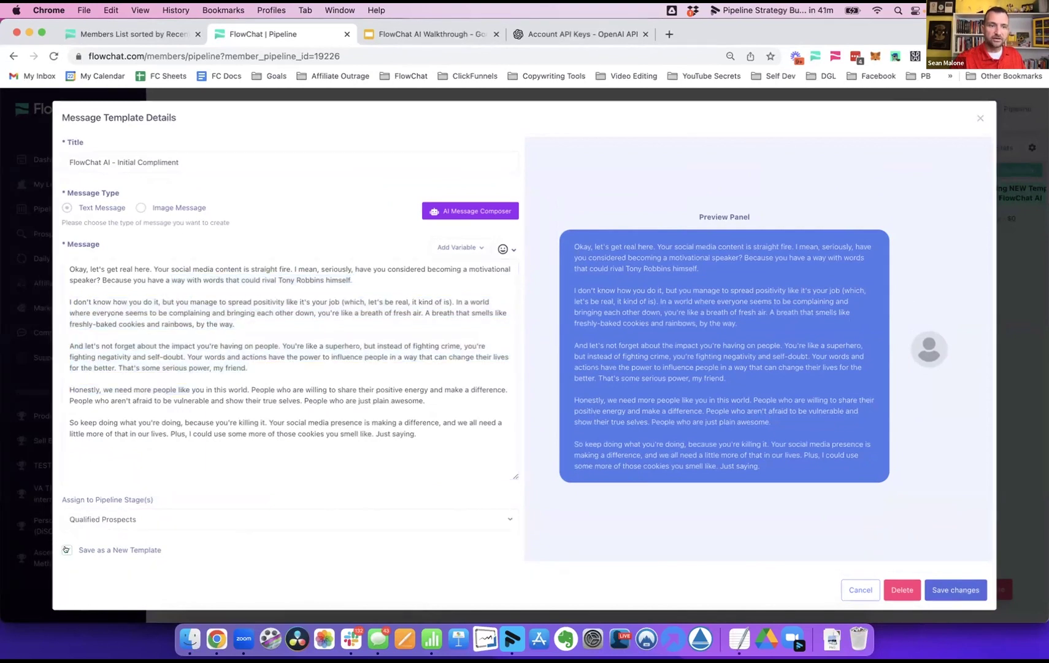
pyautogui.click(66, 549)
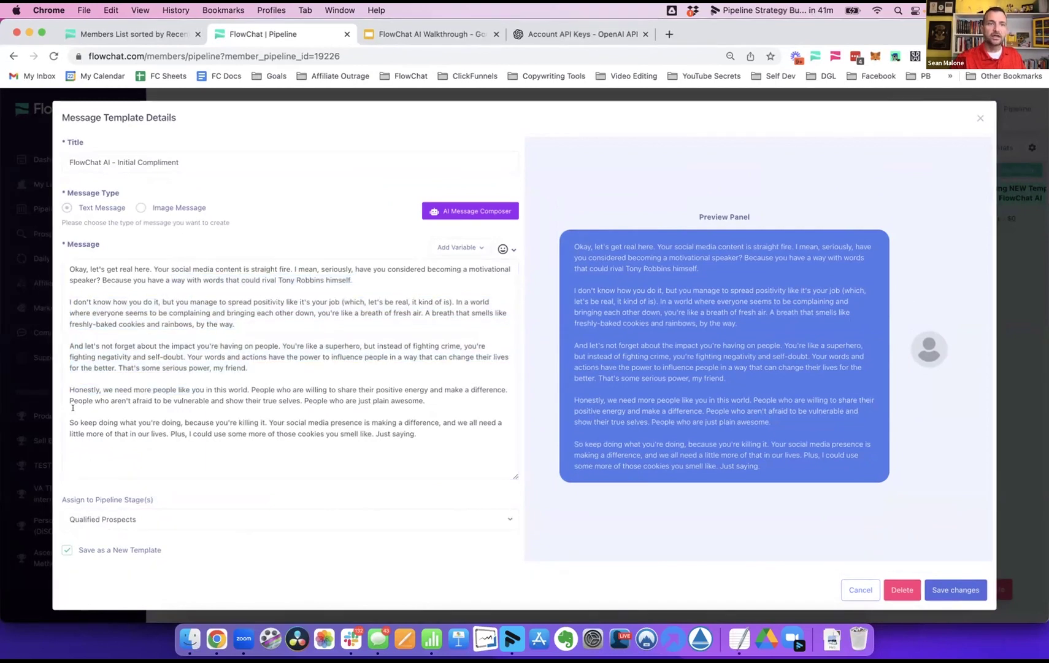
pyautogui.click(203, 157)
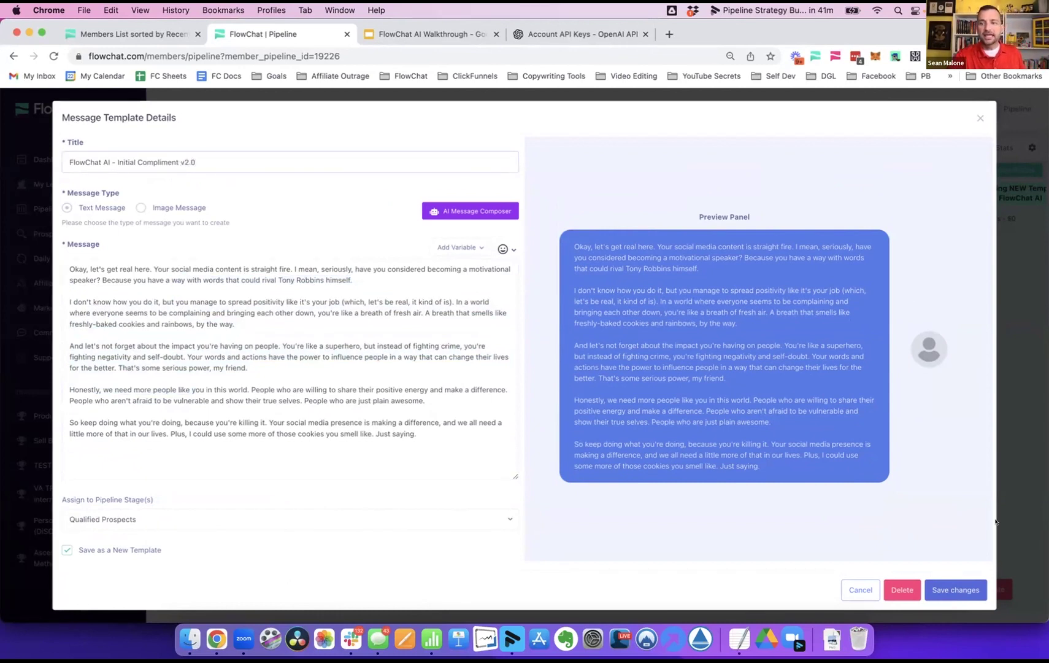
pyautogui.write('v2.0')
pyautogui.click(963, 588)
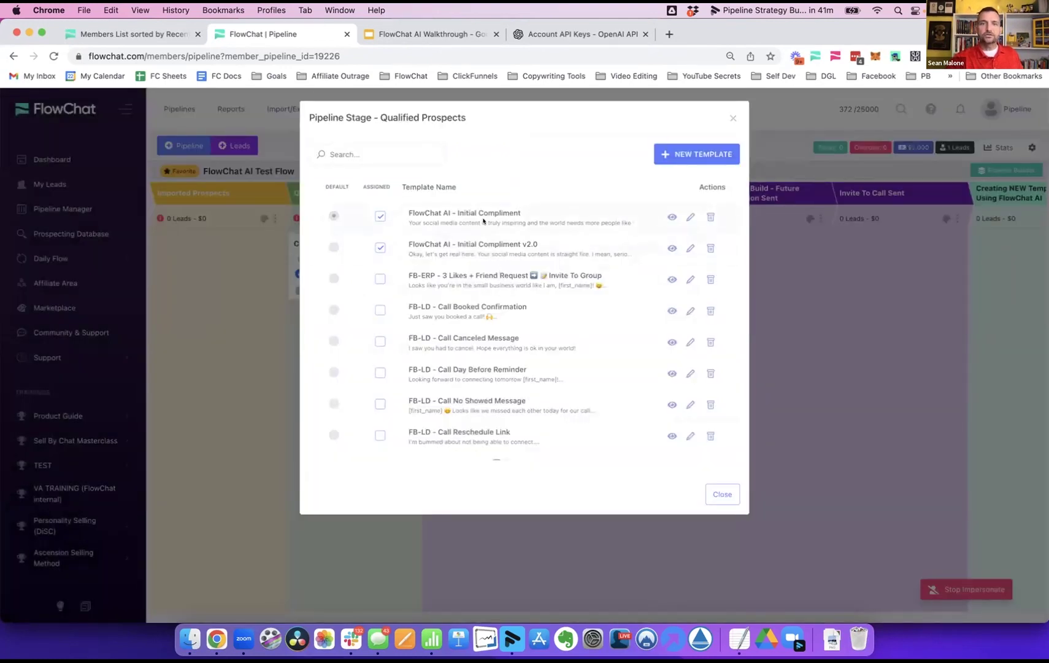
pyautogui.click(716, 492)
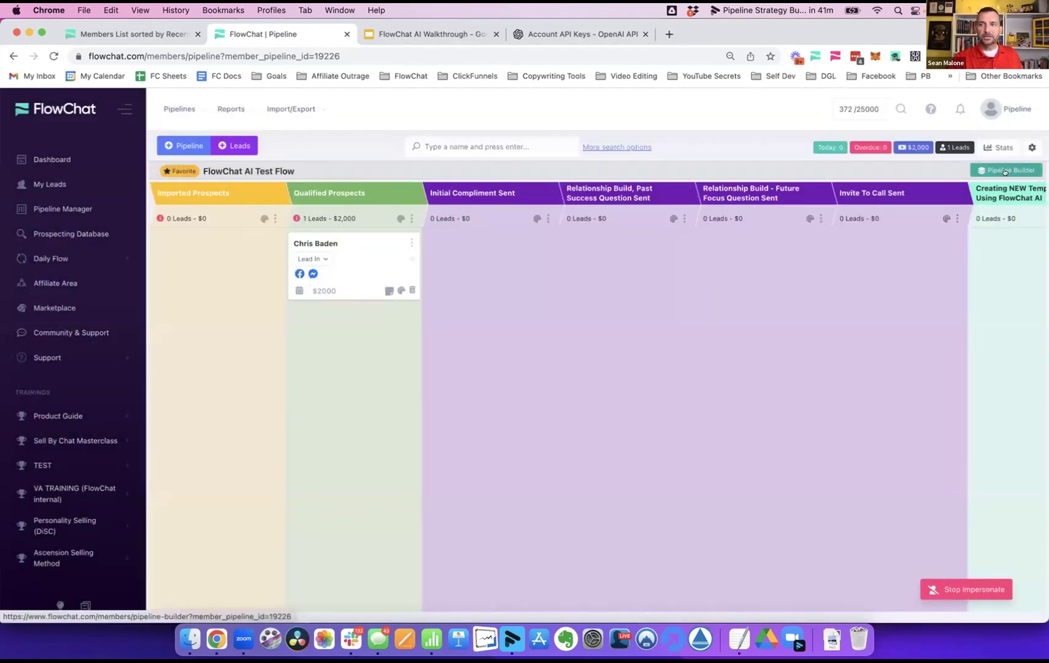
pyautogui.click(1006, 169)
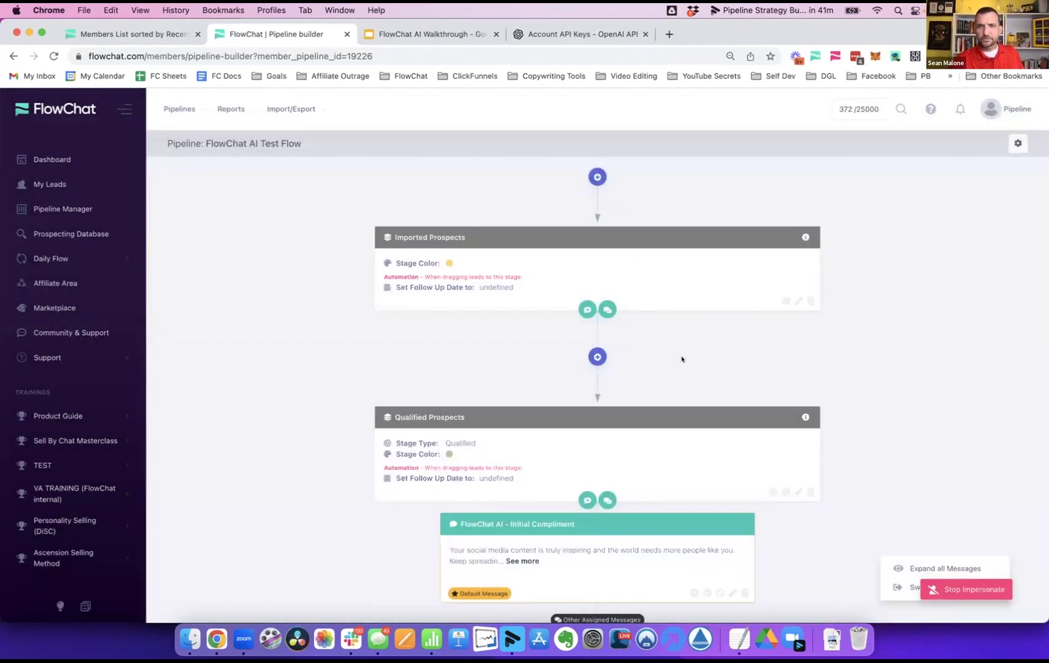
pyautogui.click(899, 568)
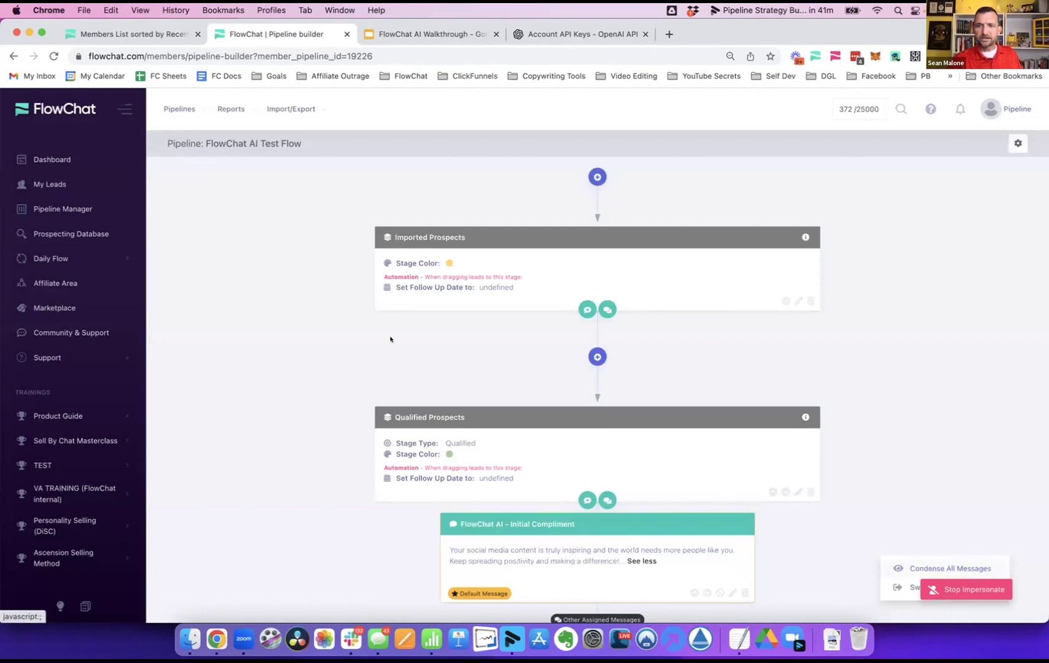
pyautogui.scroll(-5, 390, 339)
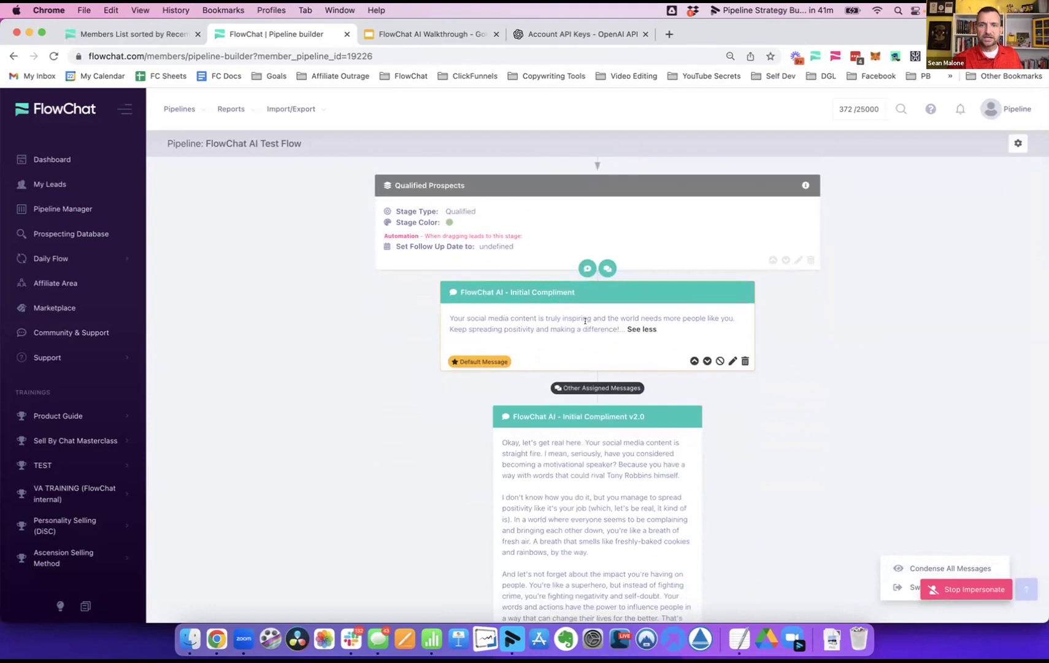
pyautogui.tripleClick(543, 326)
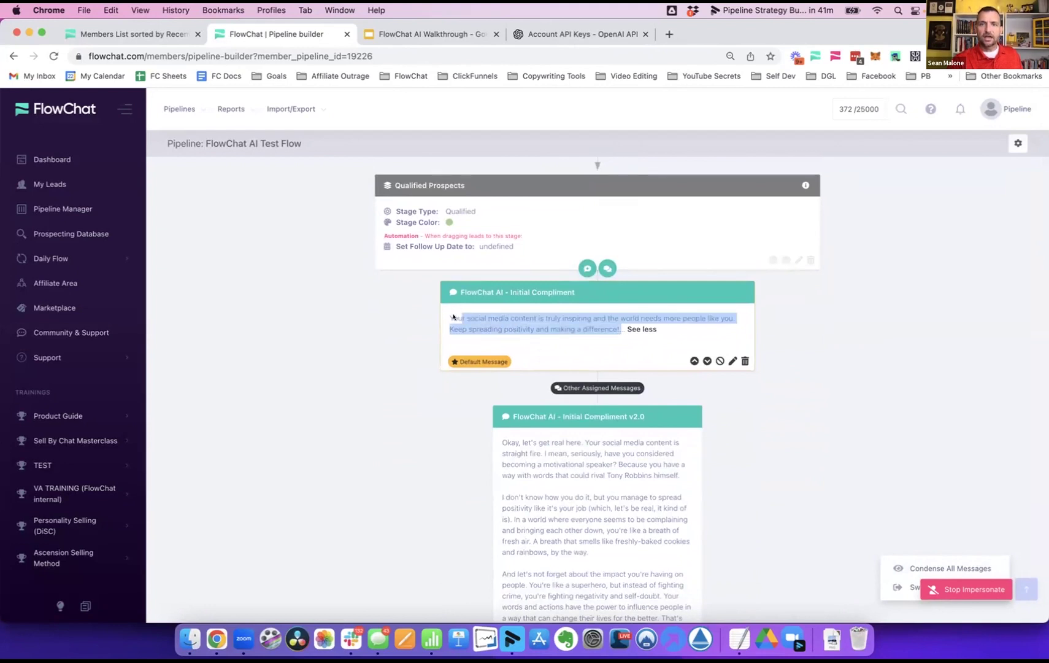
pyautogui.click(344, 347)
pyautogui.scroll(-3, 462, 385)
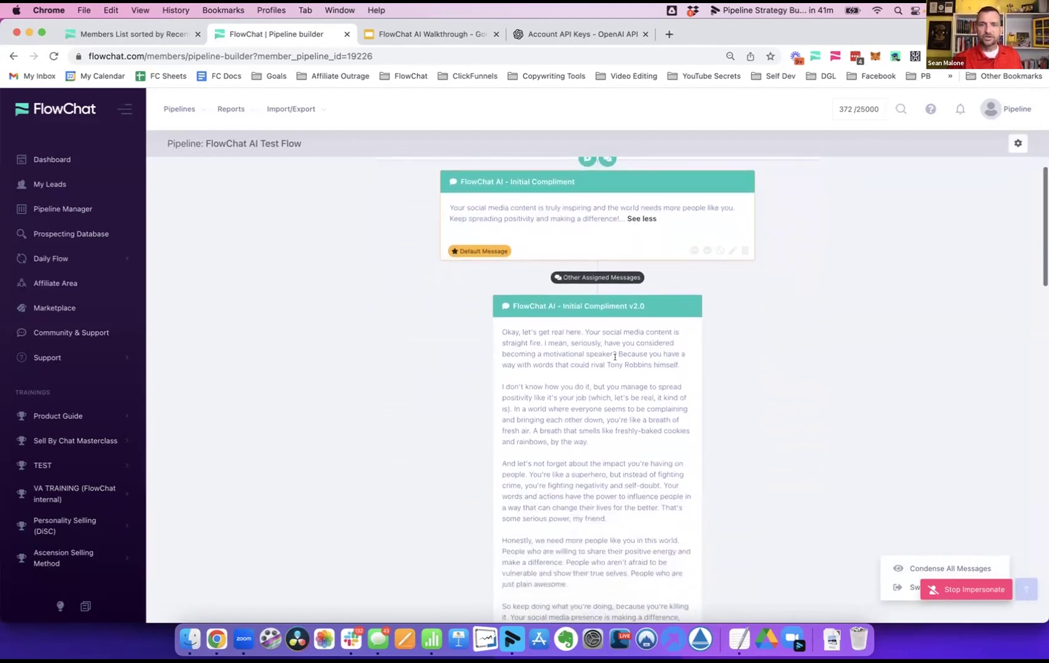
pyautogui.scroll(-2, 602, 449)
pyautogui.scroll(-1, 601, 449)
pyautogui.scroll(2, 601, 449)
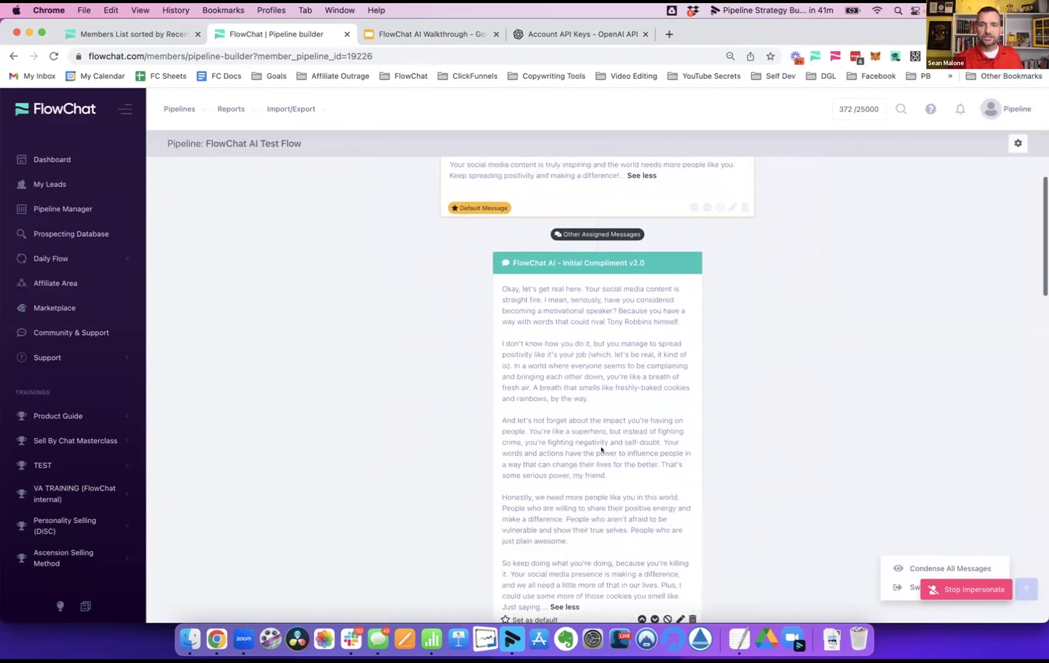
pyautogui.moveTo(594, 336); pyautogui.dragTo(601, 366)
pyautogui.scroll(3, 595, 365)
pyautogui.scroll(-1, 596, 365)
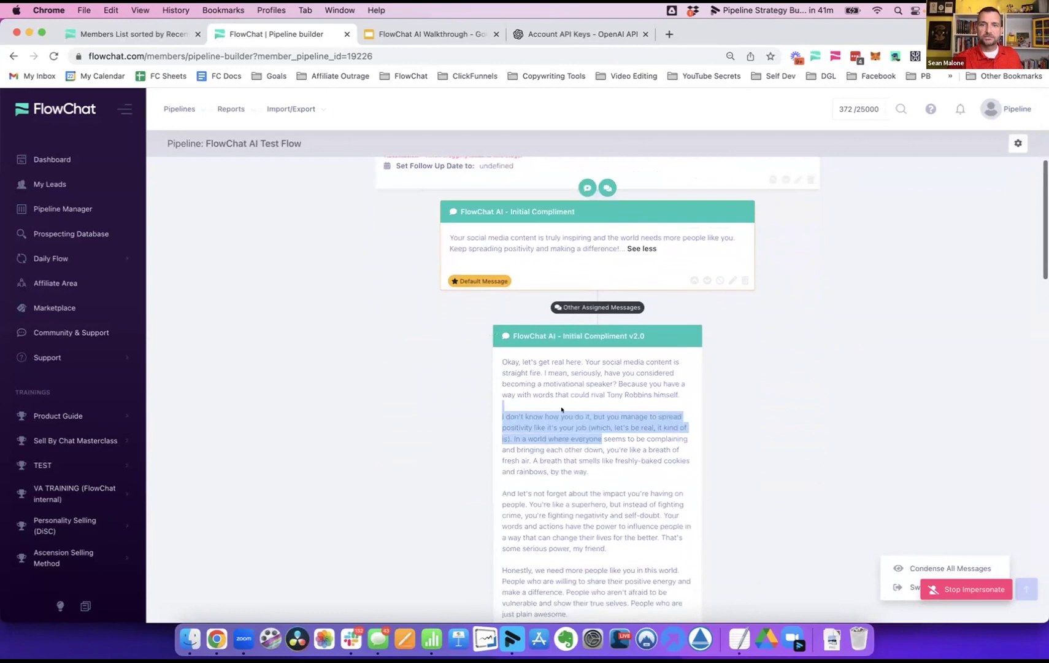
pyautogui.click(457, 282)
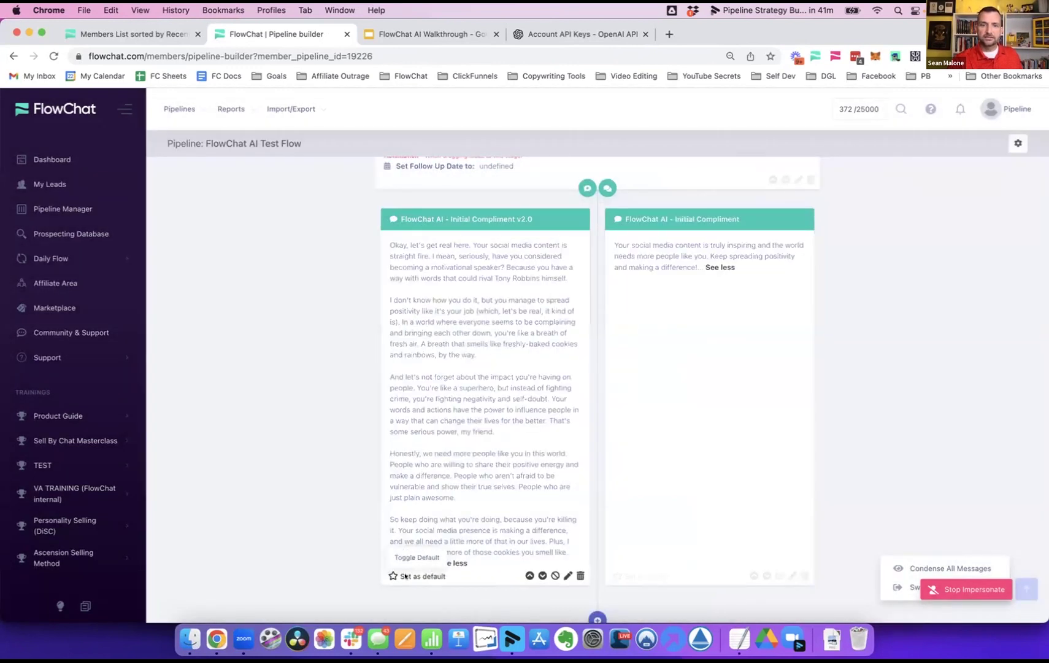
pyautogui.click(408, 572)
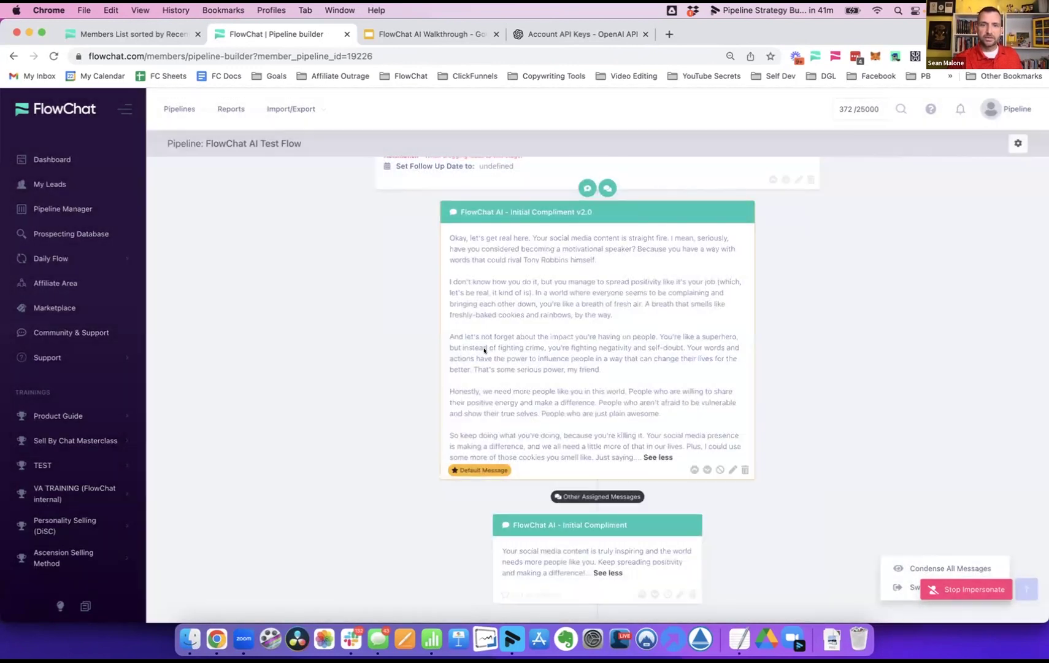
pyautogui.click(474, 470)
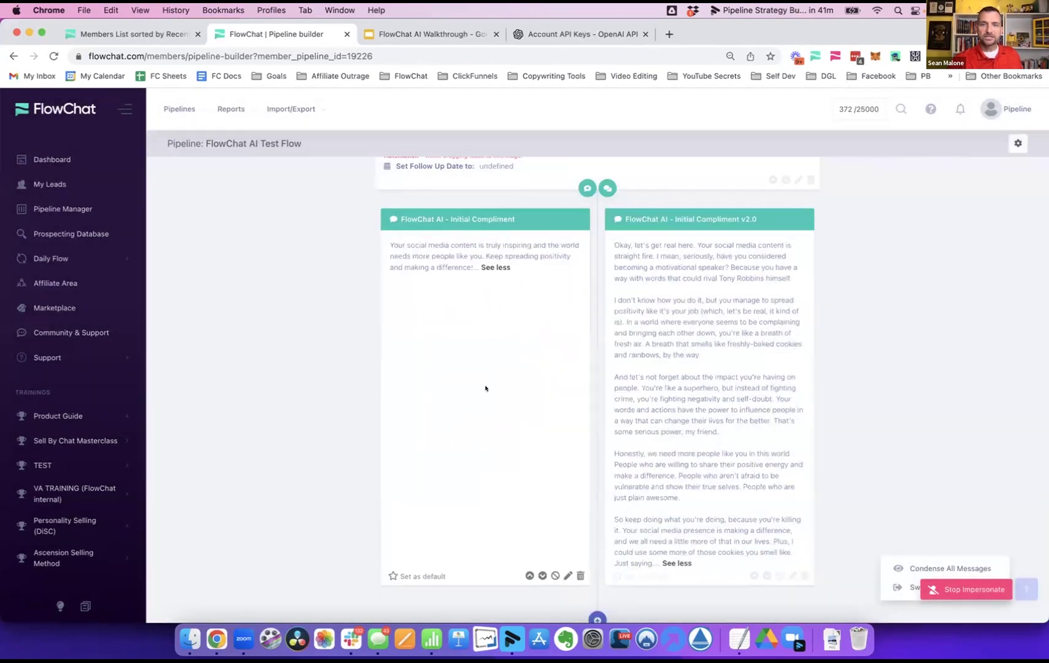
pyautogui.click(415, 574)
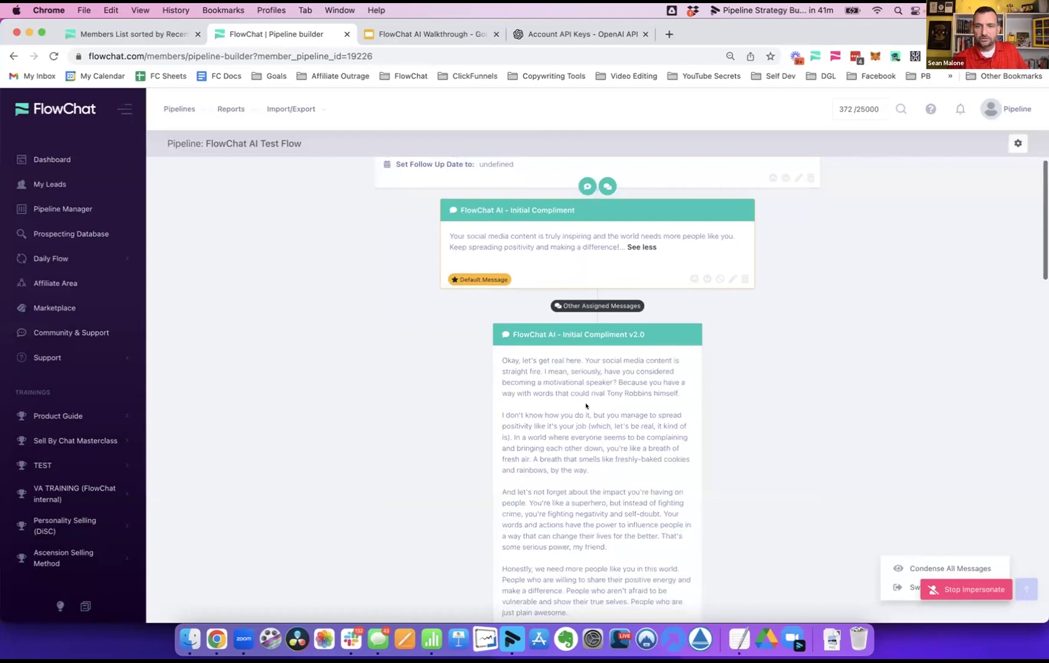
pyautogui.scroll(-5, 585, 406)
pyautogui.scroll(8, 586, 405)
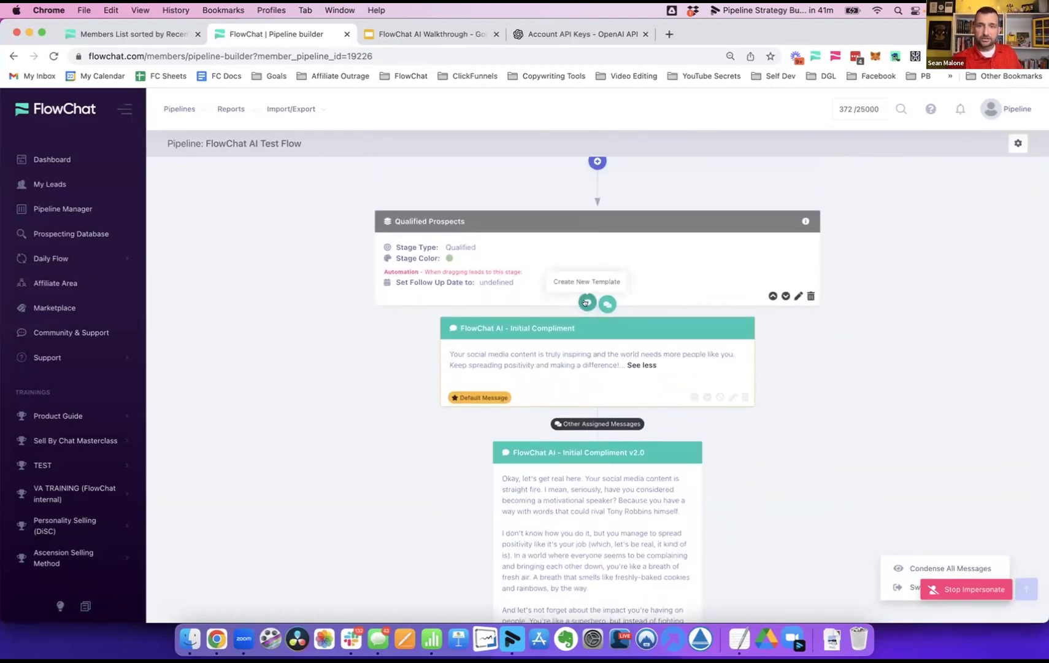
# - Start a new Qualified Prospects template, then discard it without saving
pyautogui.click(586, 302)
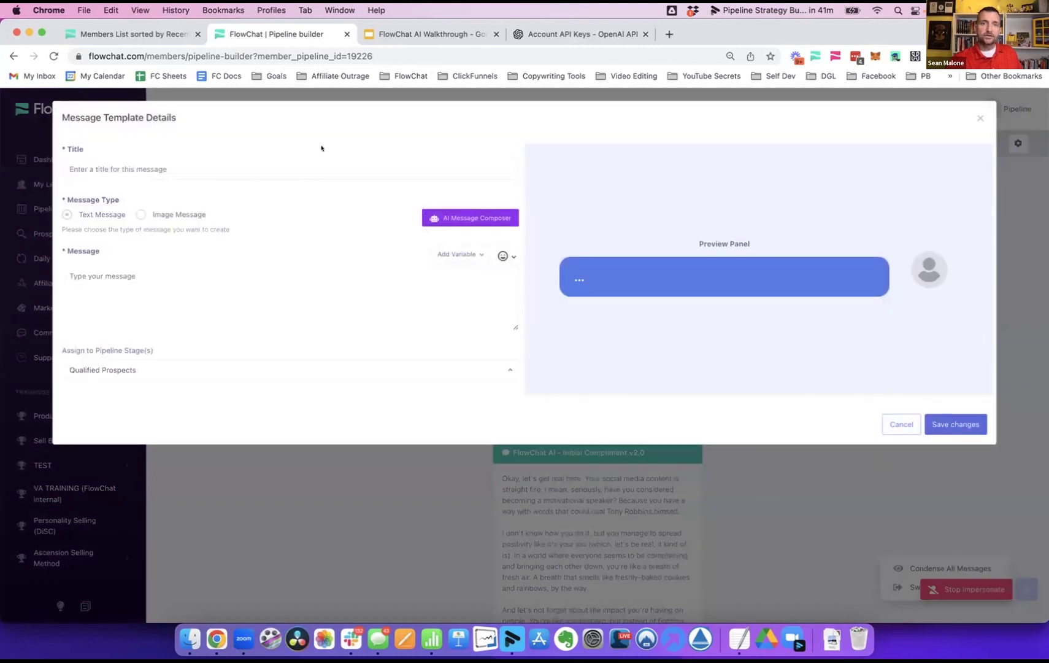
pyautogui.click(323, 169)
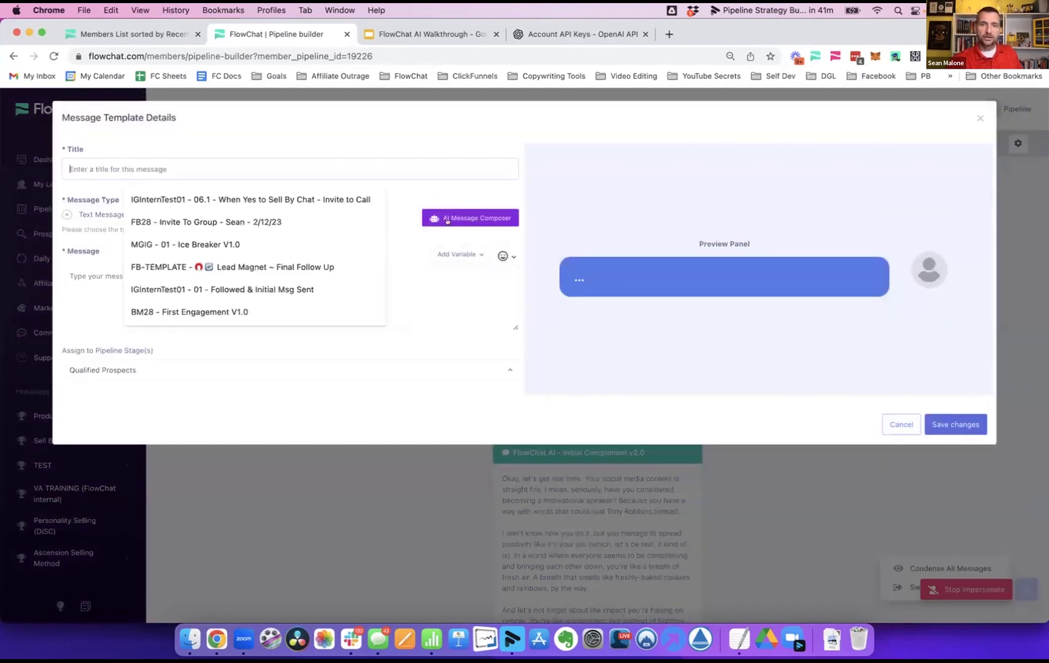
pyautogui.click(401, 230)
pyautogui.click(900, 424)
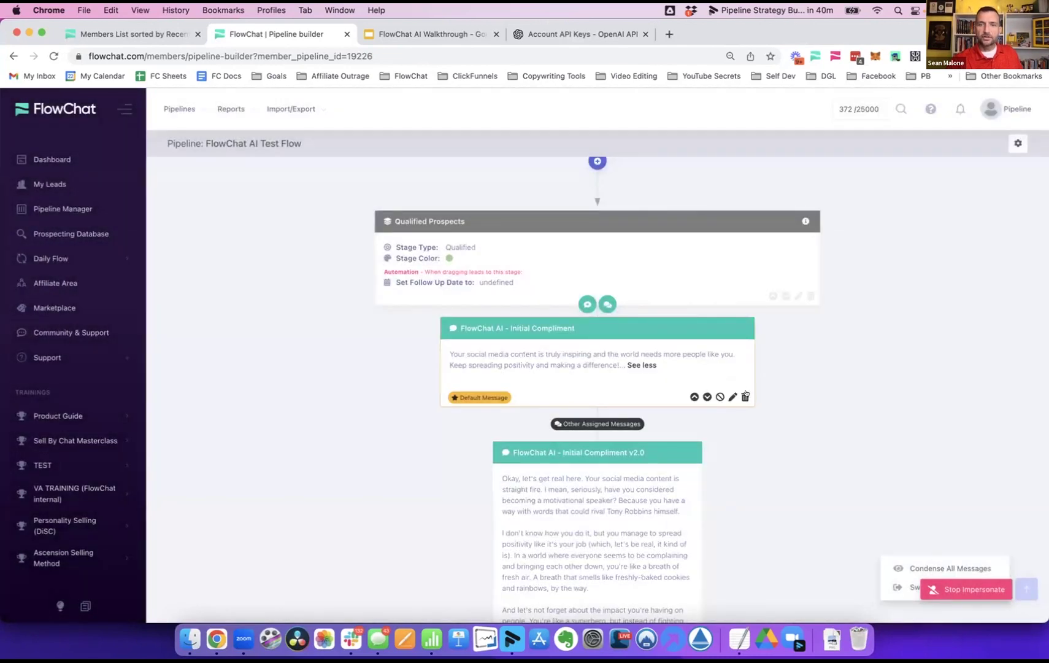
# - Close the original compliment template unchanged and switch to the pipeline board view
pyautogui.click(732, 396)
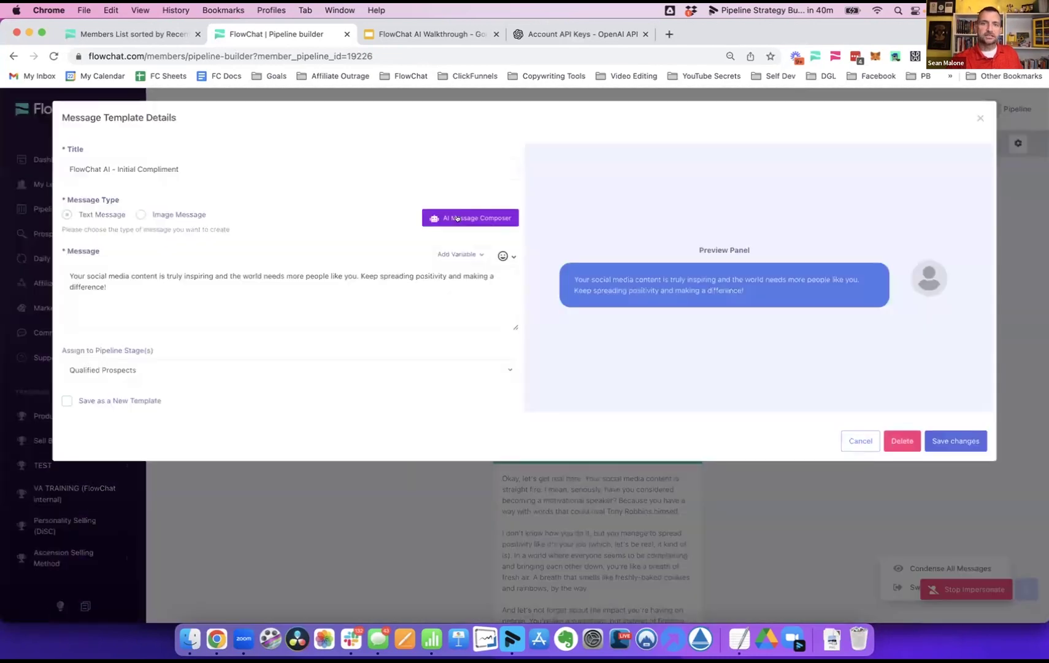
pyautogui.click(850, 437)
pyautogui.scroll(-2, 524, 337)
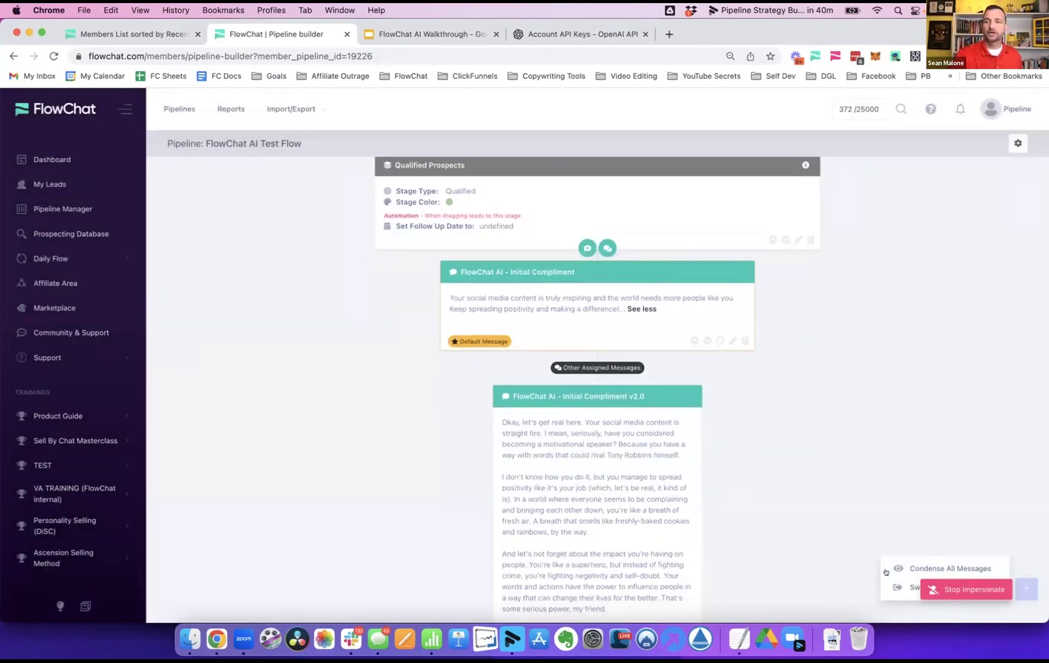
pyautogui.click(897, 587)
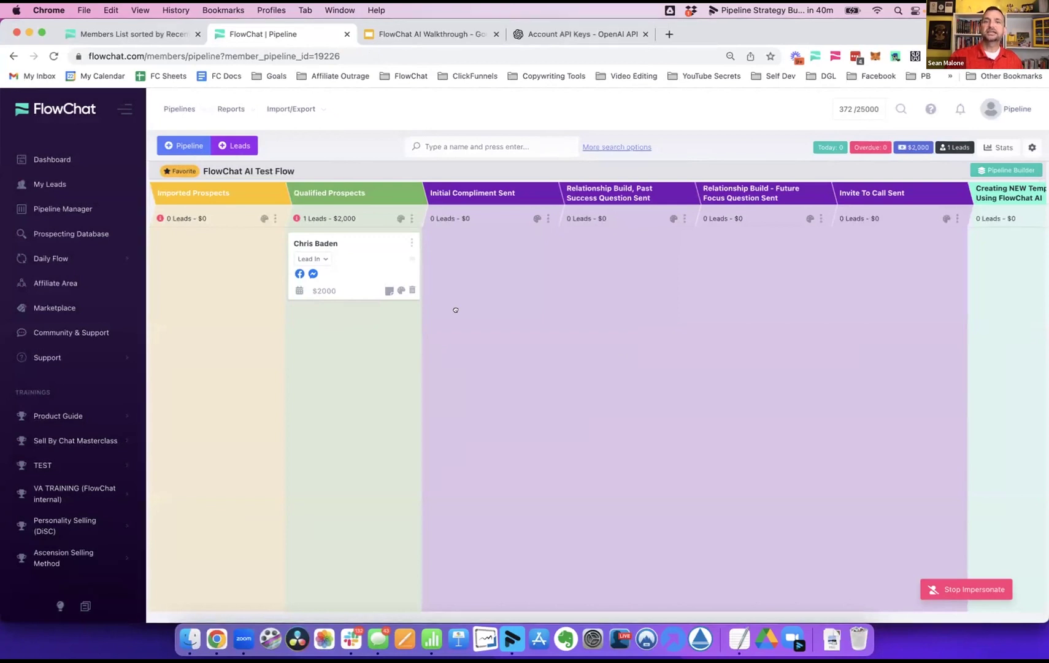
pyautogui.click(548, 219)
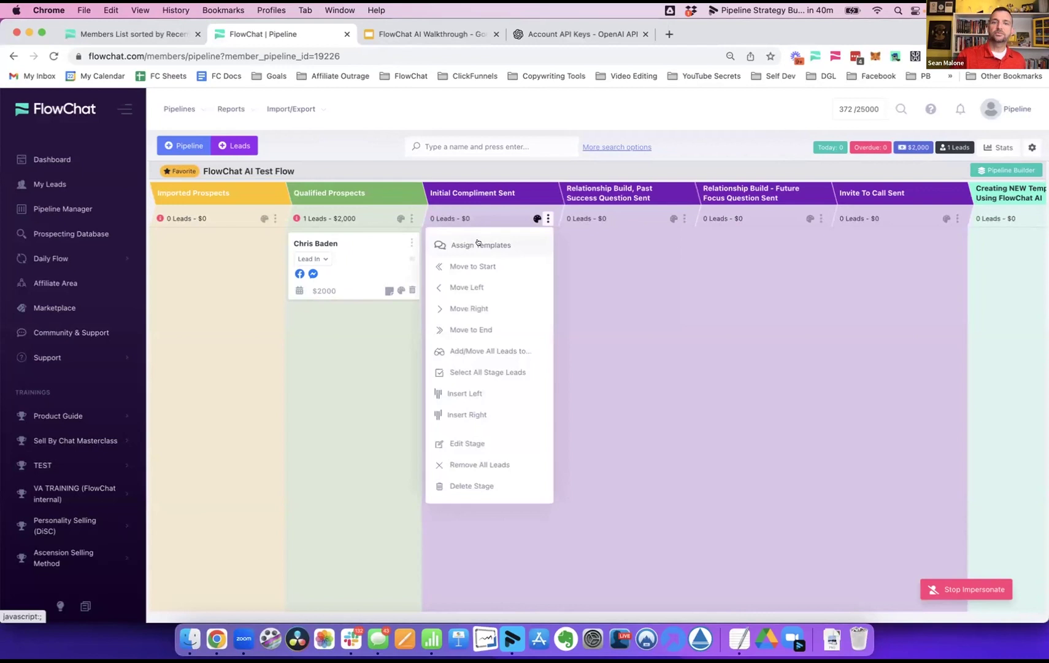
pyautogui.scroll(5, 478, 243)
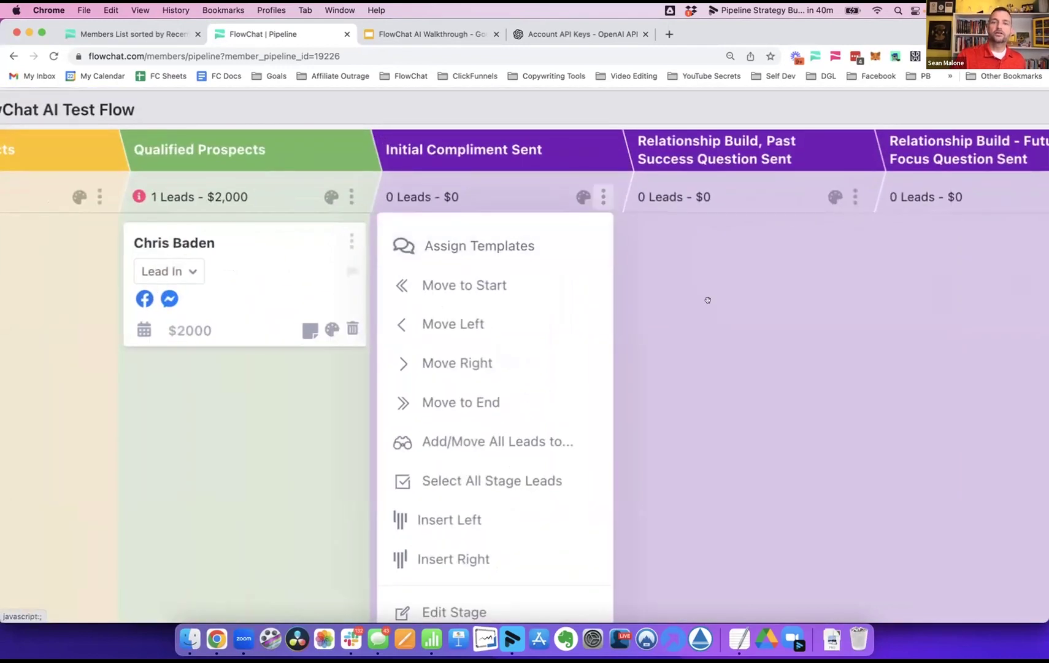
pyautogui.scroll(-5, 707, 300)
pyautogui.click(557, 321)
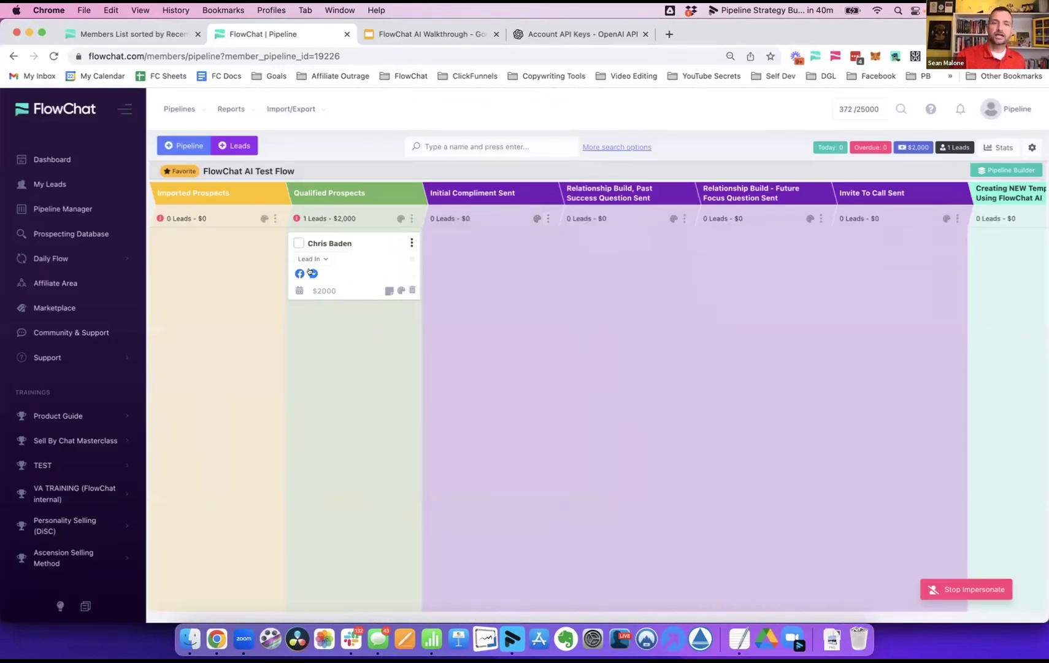
pyautogui.click(401, 219)
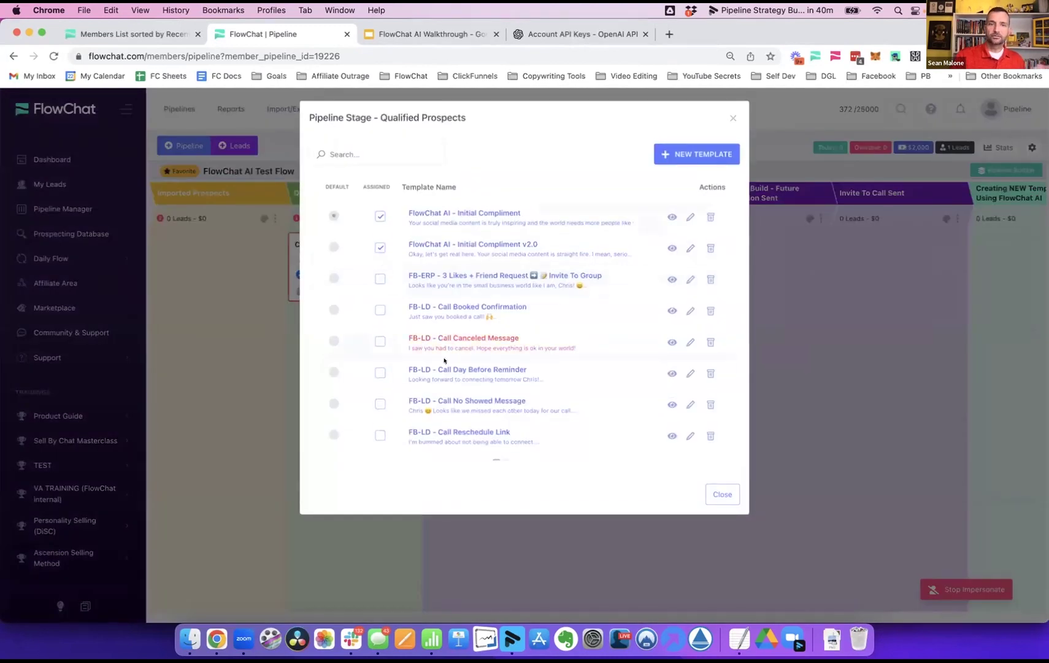
pyautogui.click(689, 215)
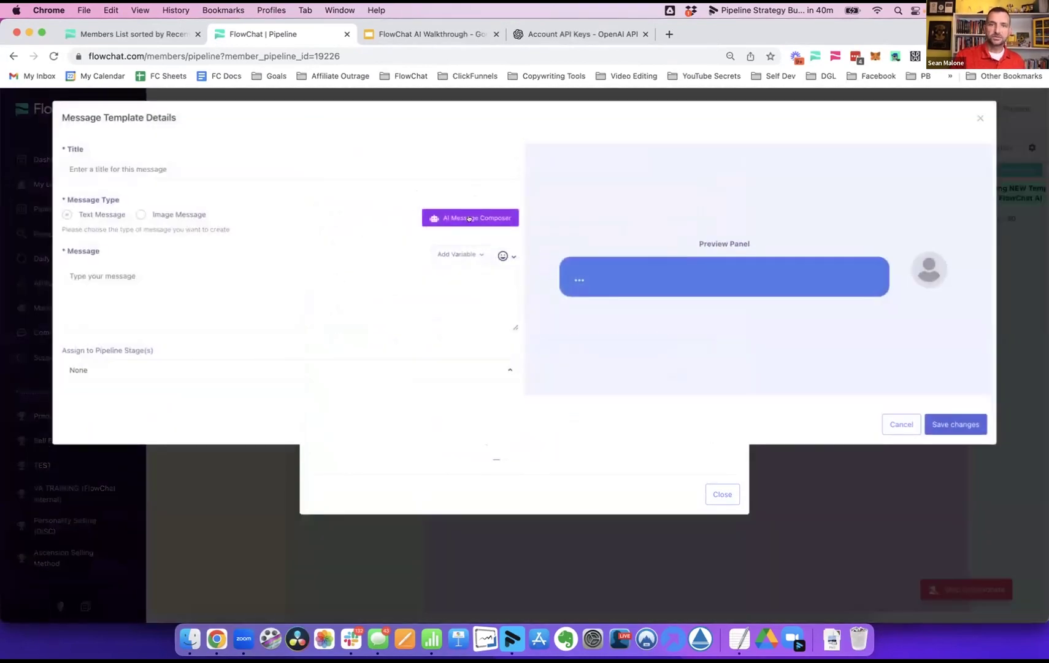
pyautogui.click(860, 440)
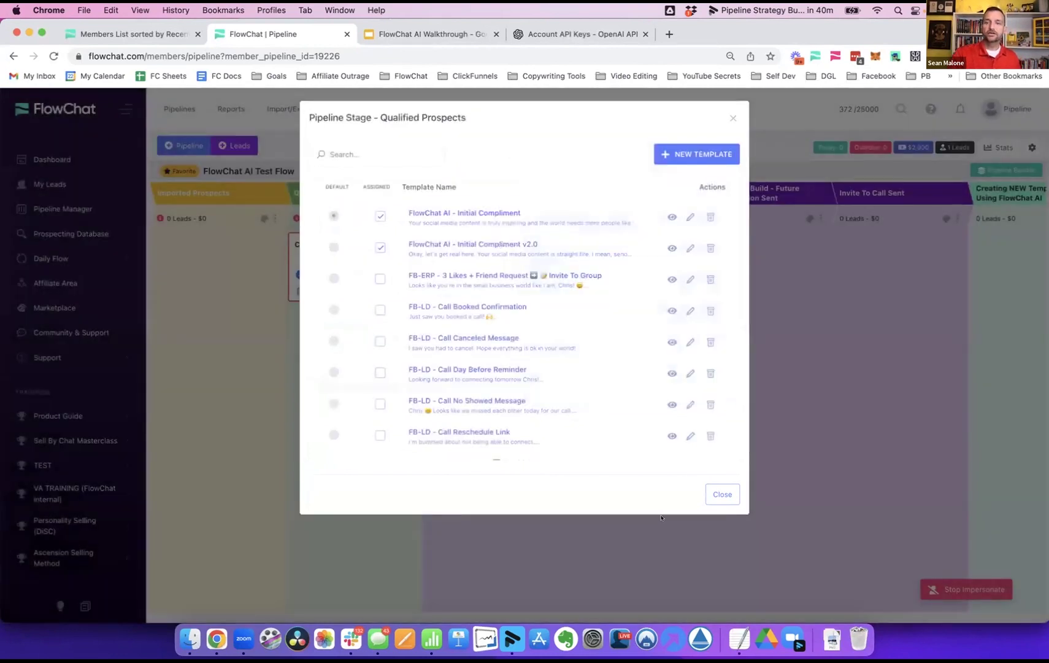
pyautogui.click(707, 489)
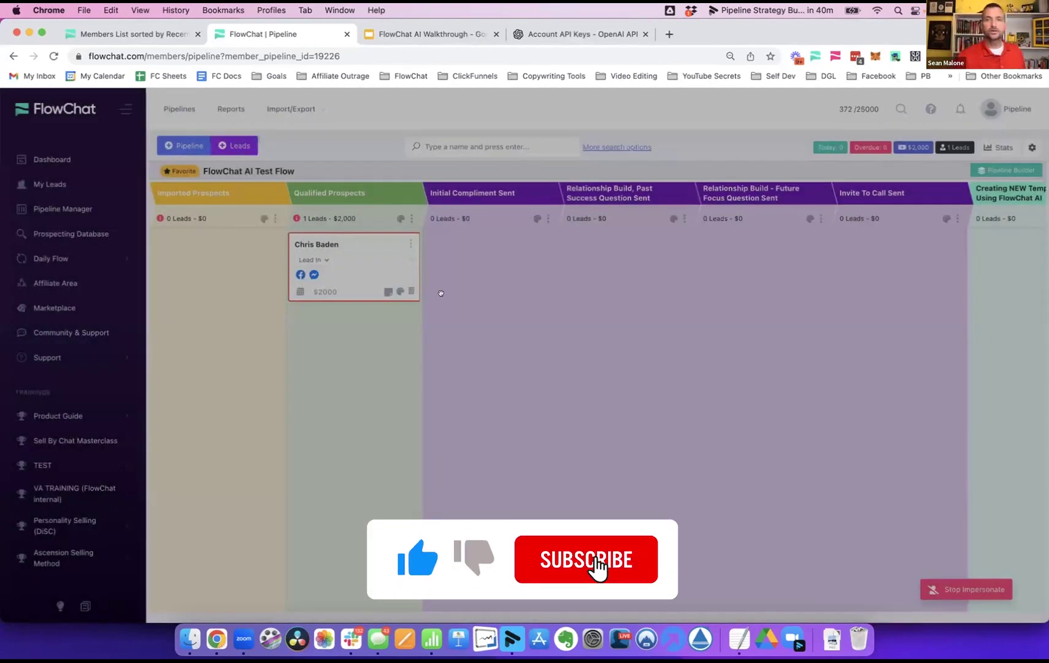